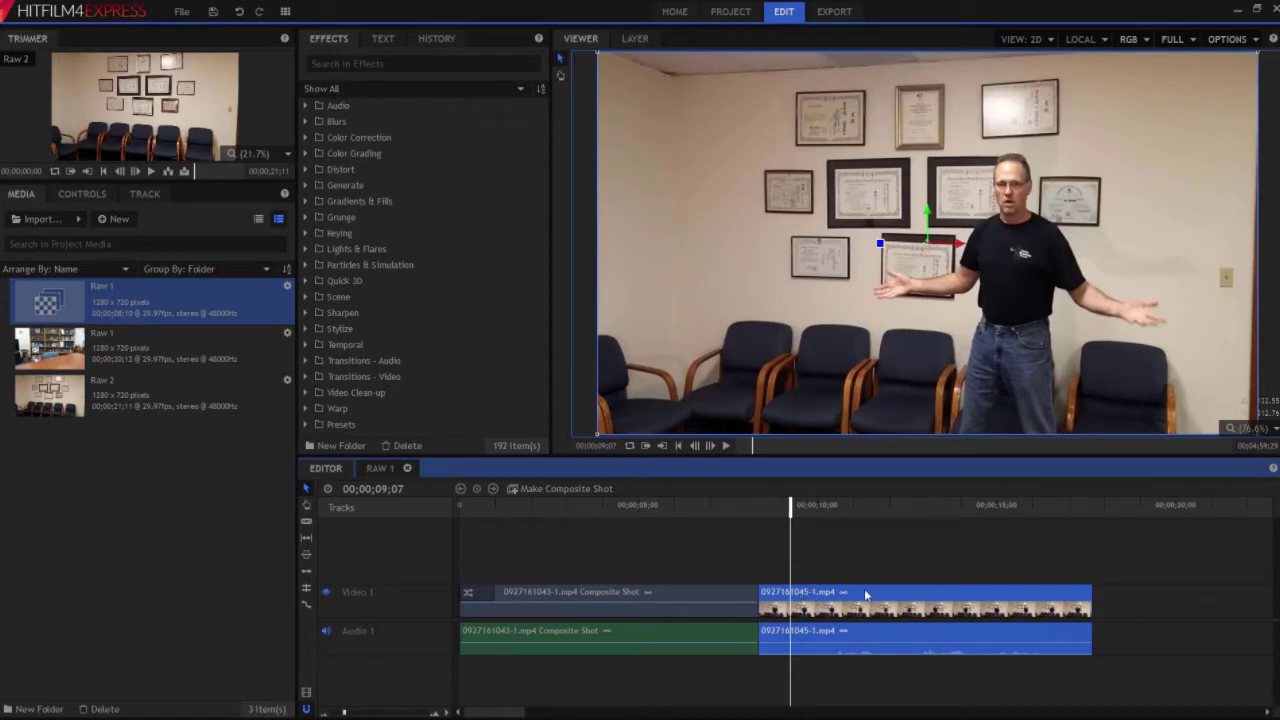
right_click(832, 594)
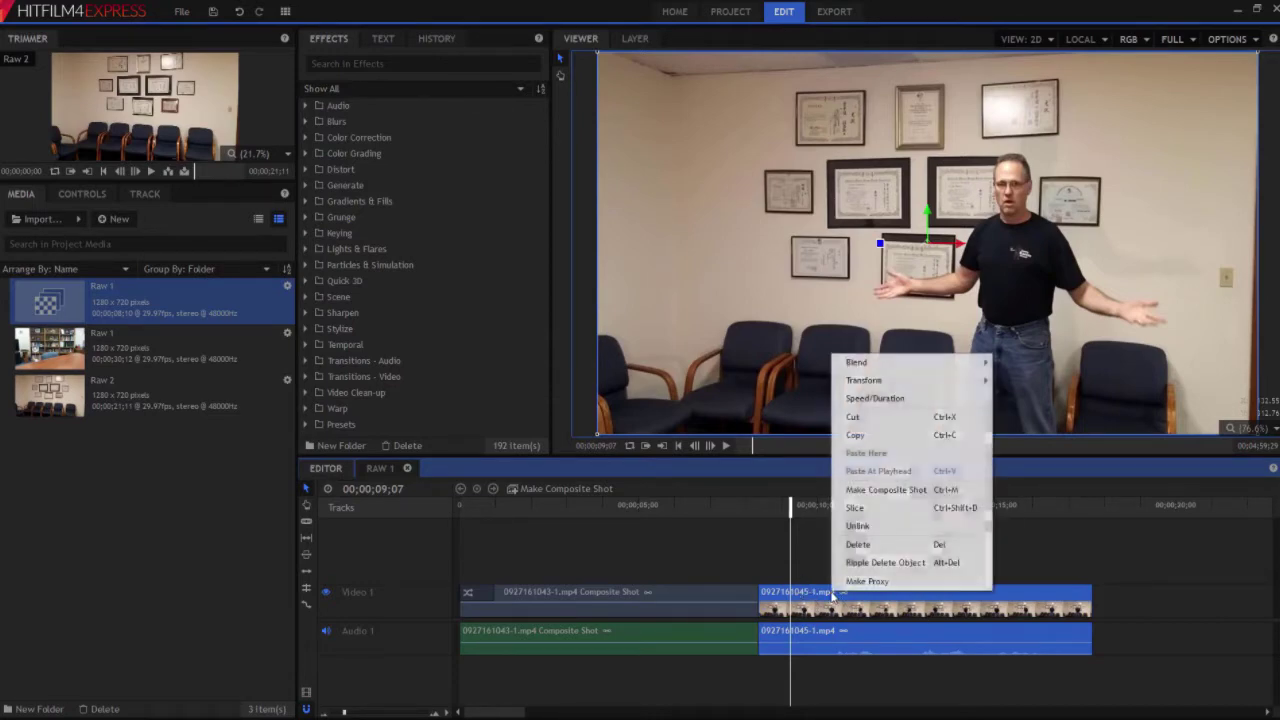
click(888, 491)
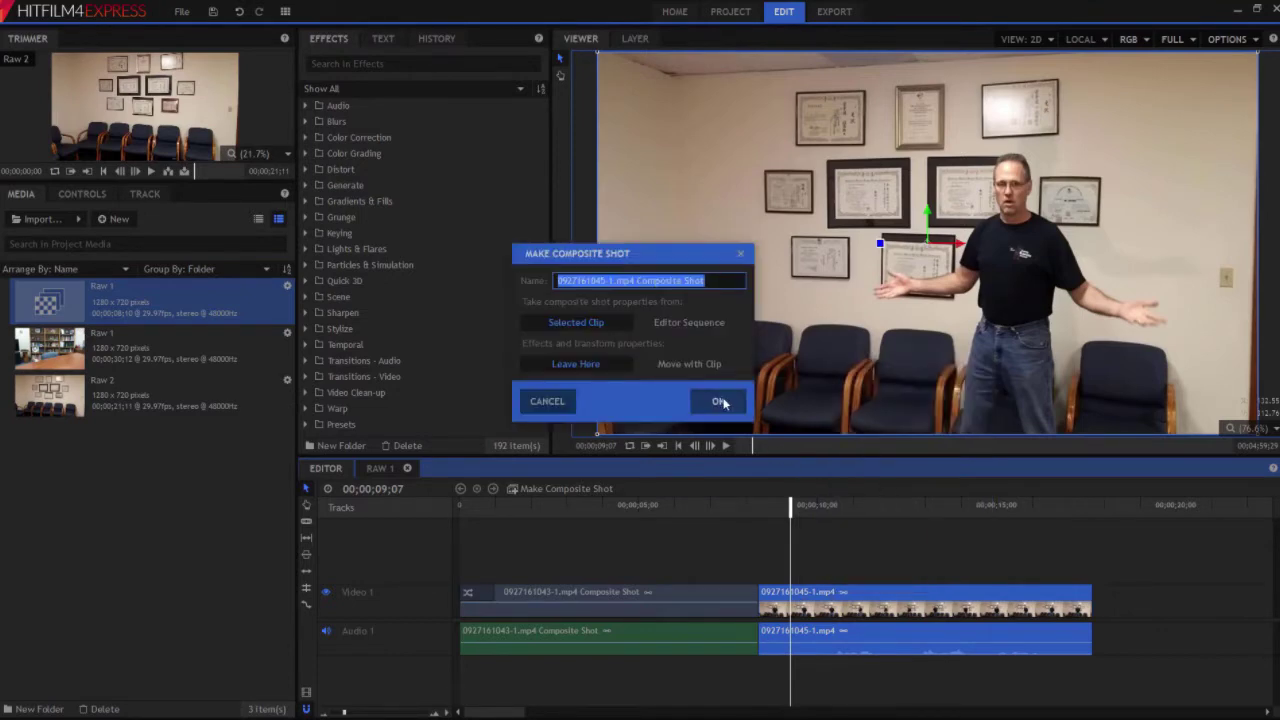
click(721, 401)
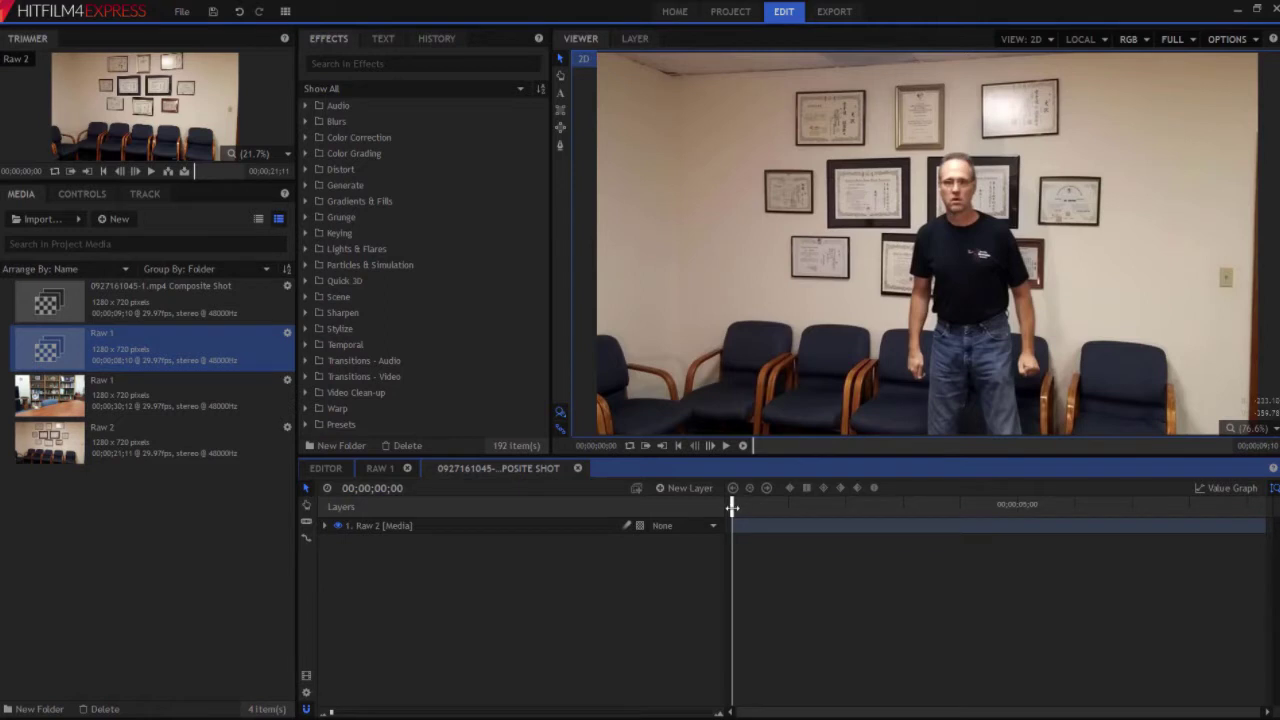
mouse_move(732, 507)
mouse_down()
mouse_move(812, 505)
mouse_move(932, 475)
mouse_move(1262, 470)
mouse_move(1030, 512)
mouse_move(714, 505)
mouse_up()
Expand Raw 2, add a Tracker under its Tracks, and view the composite output
click(327, 524)
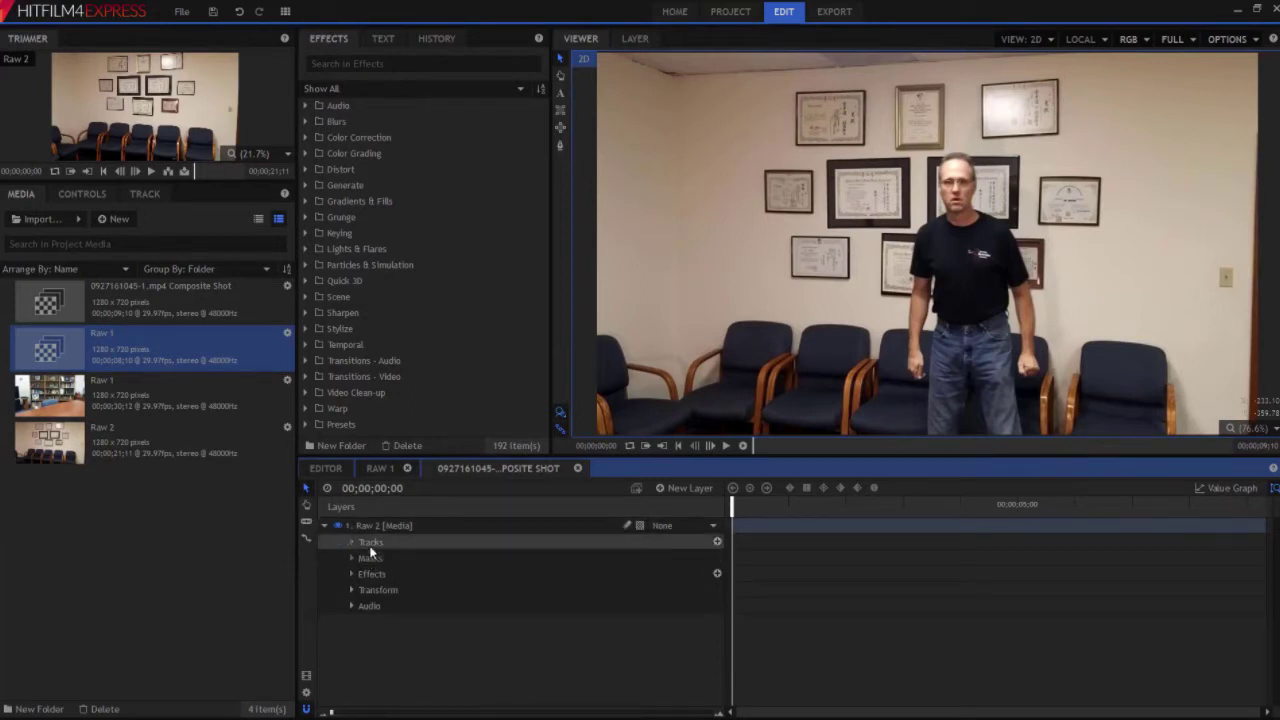
click(717, 542)
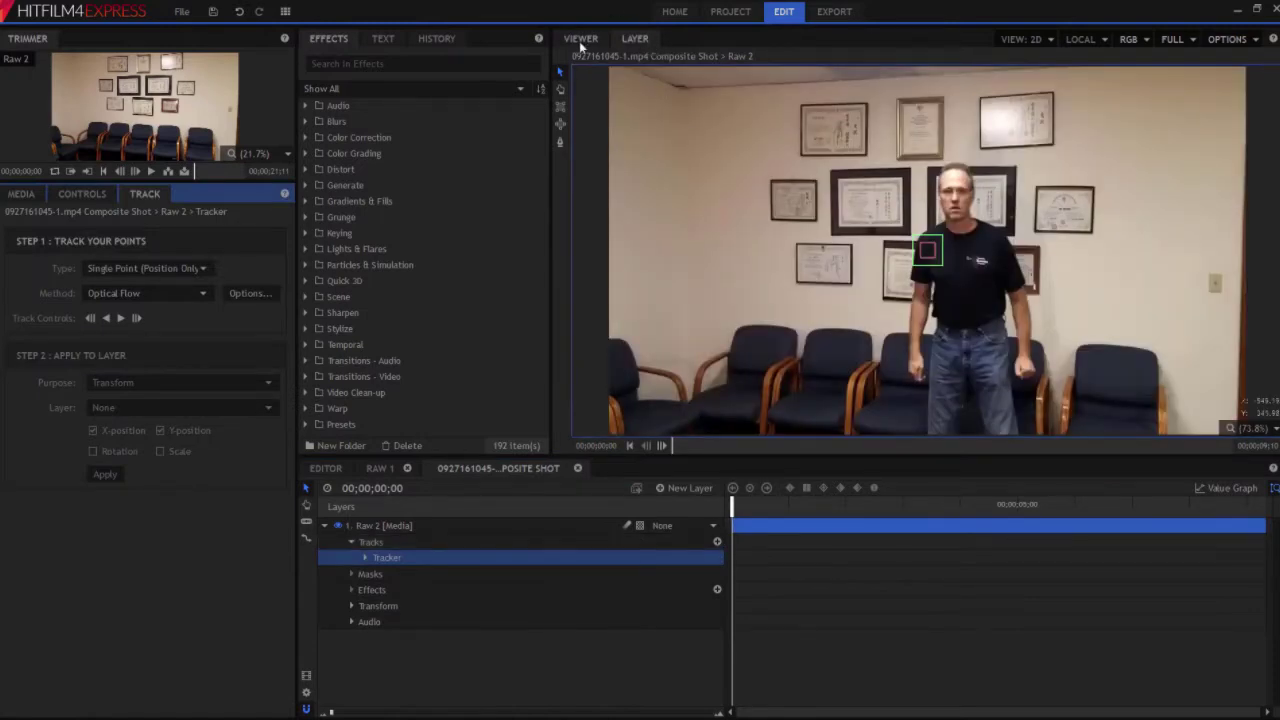
click(582, 42)
In the Layer view, move the track point onto the man's face and widen its search area
click(632, 39)
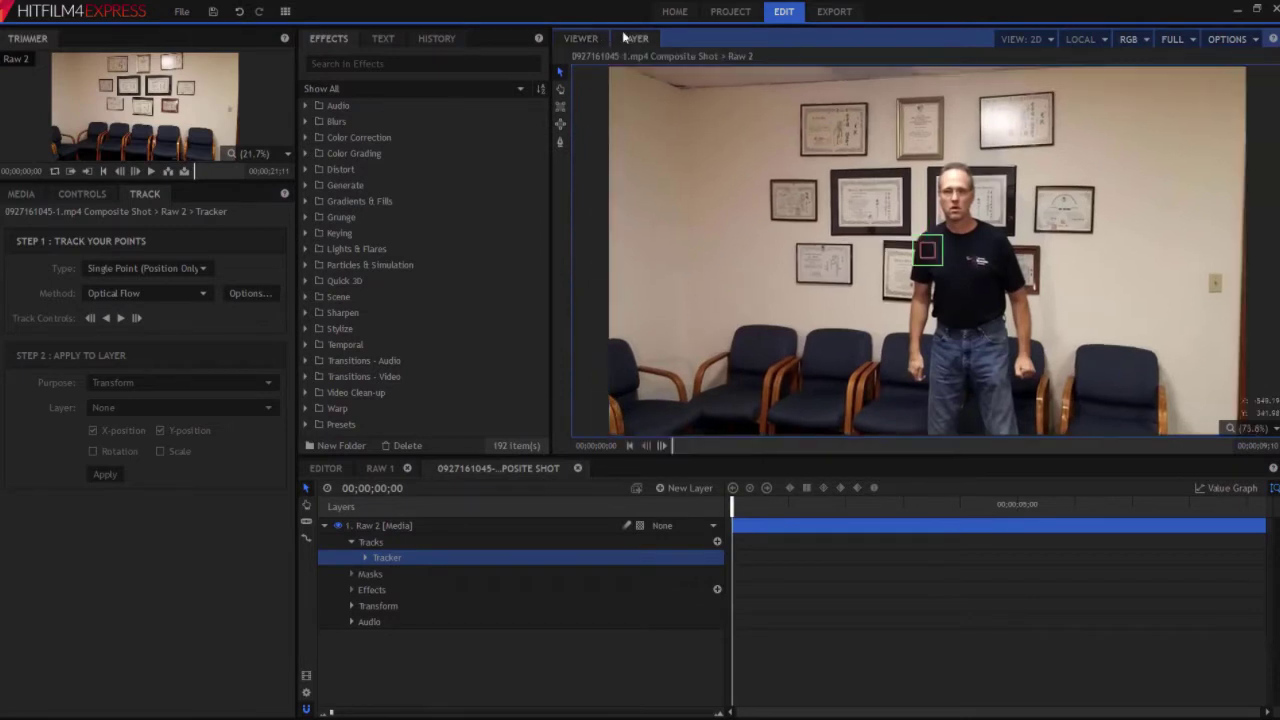
click(927, 258)
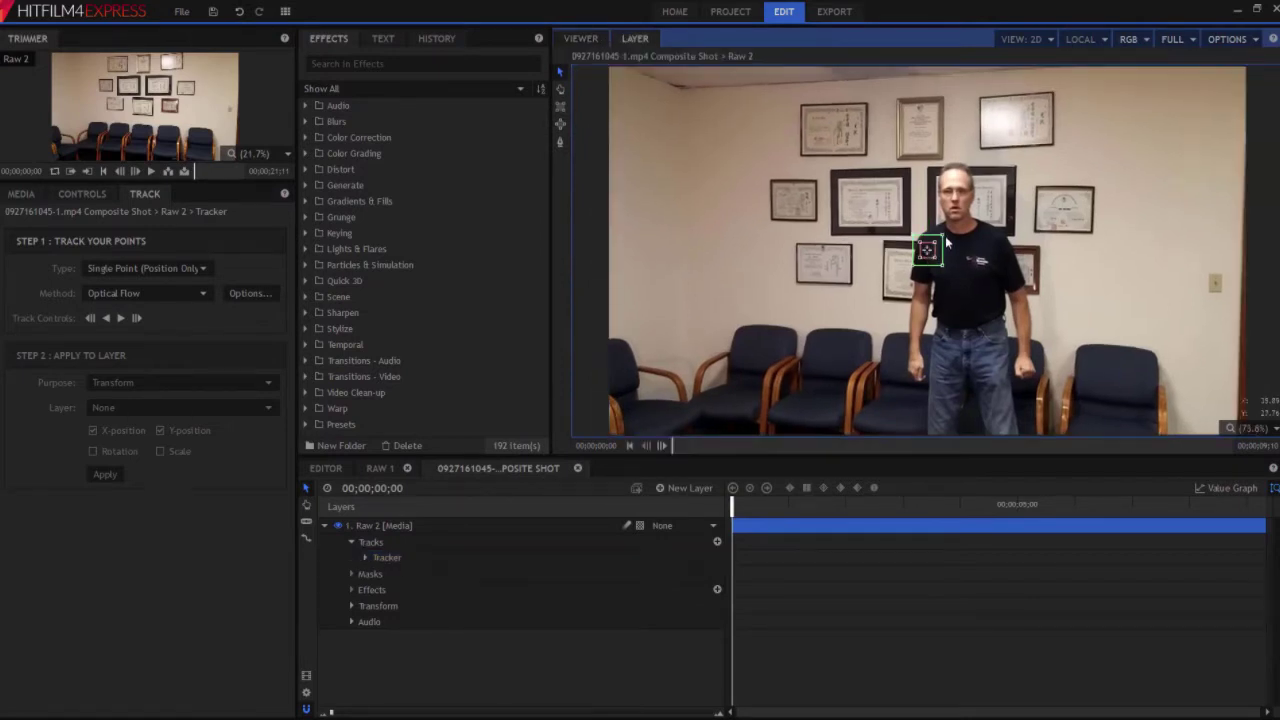
scroll(945, 236, up, 1)
scroll(945, 236, up, 3)
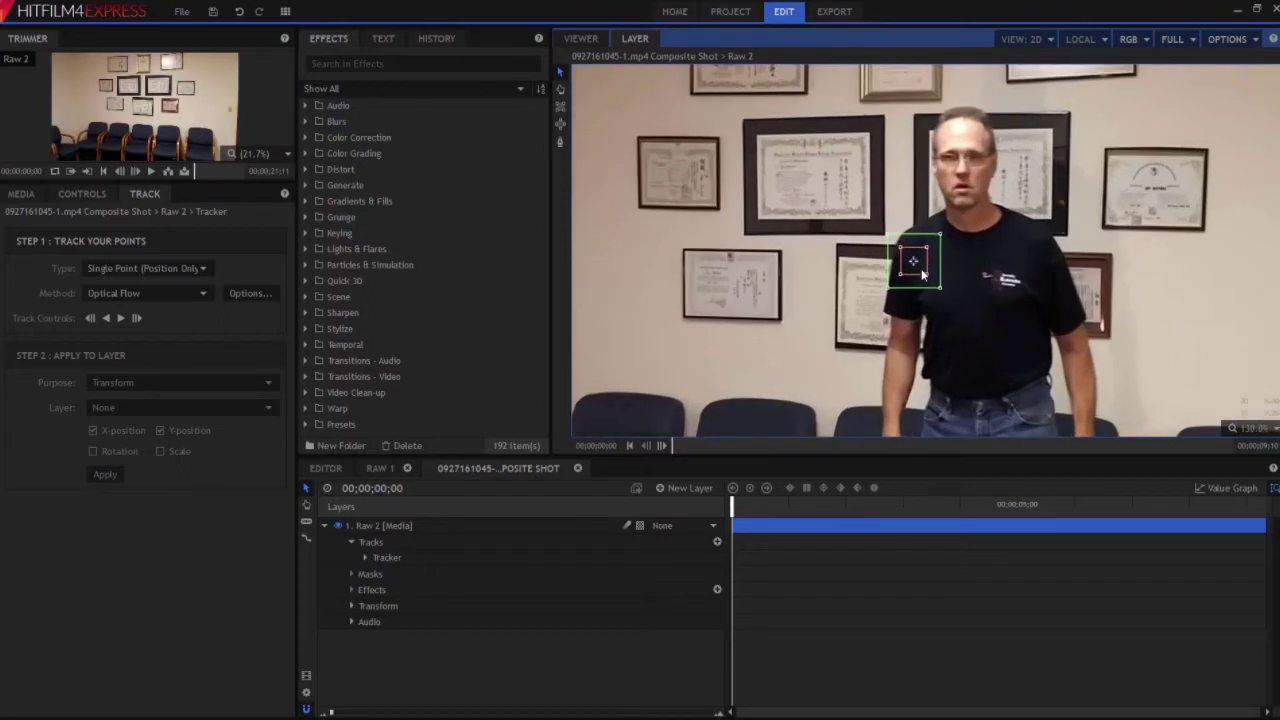
drag(939, 241, 968, 178)
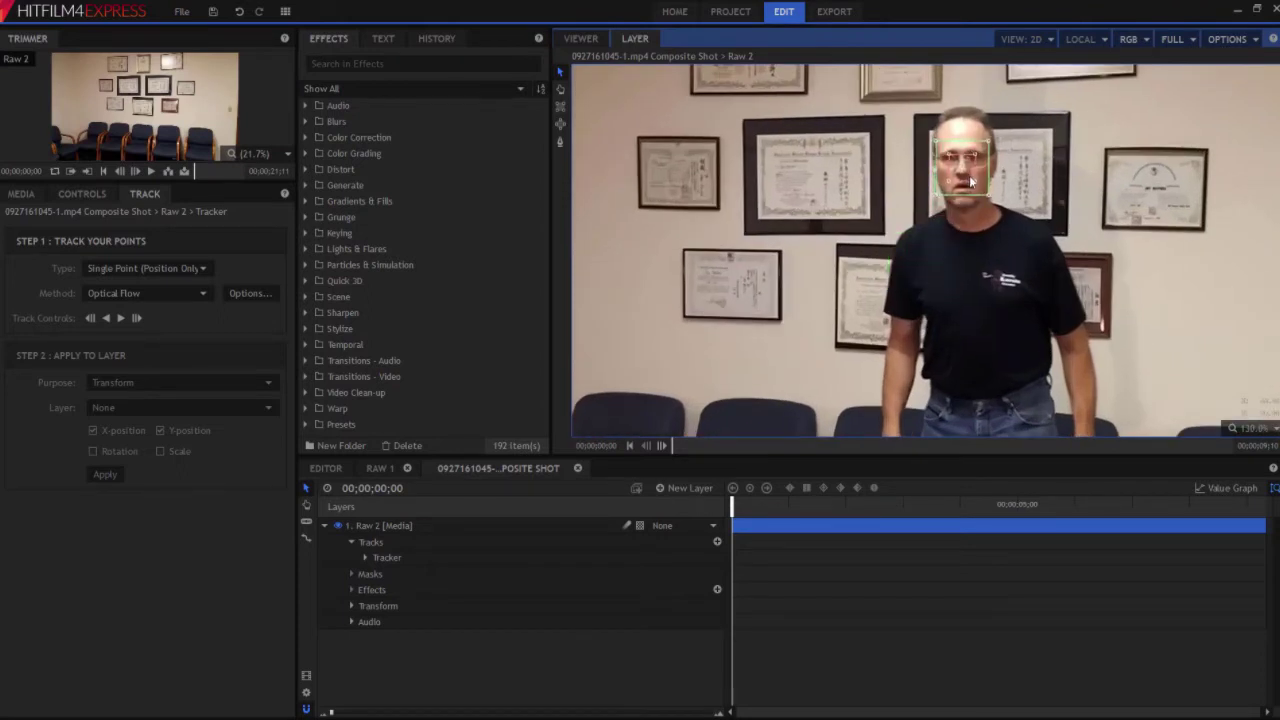
drag(990, 200, 1122, 348)
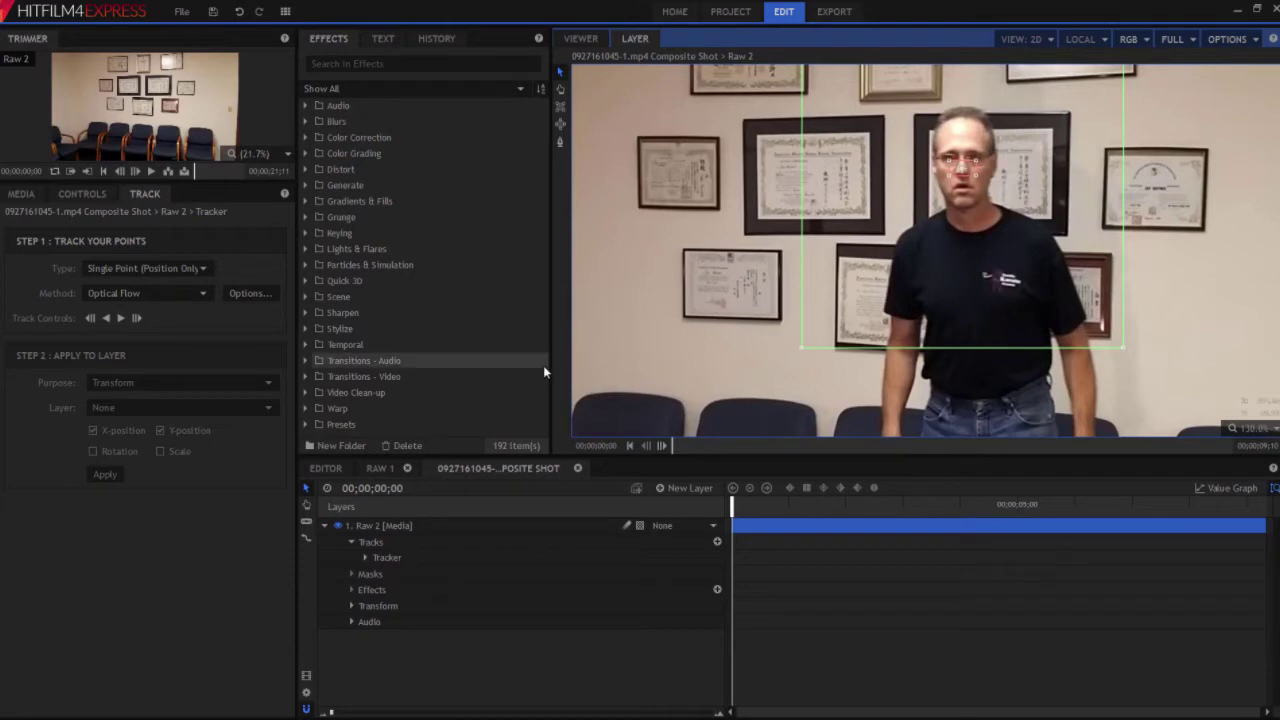
Track the face forward, repositioning the tracker when it drifts, then resume tracking
click(121, 318)
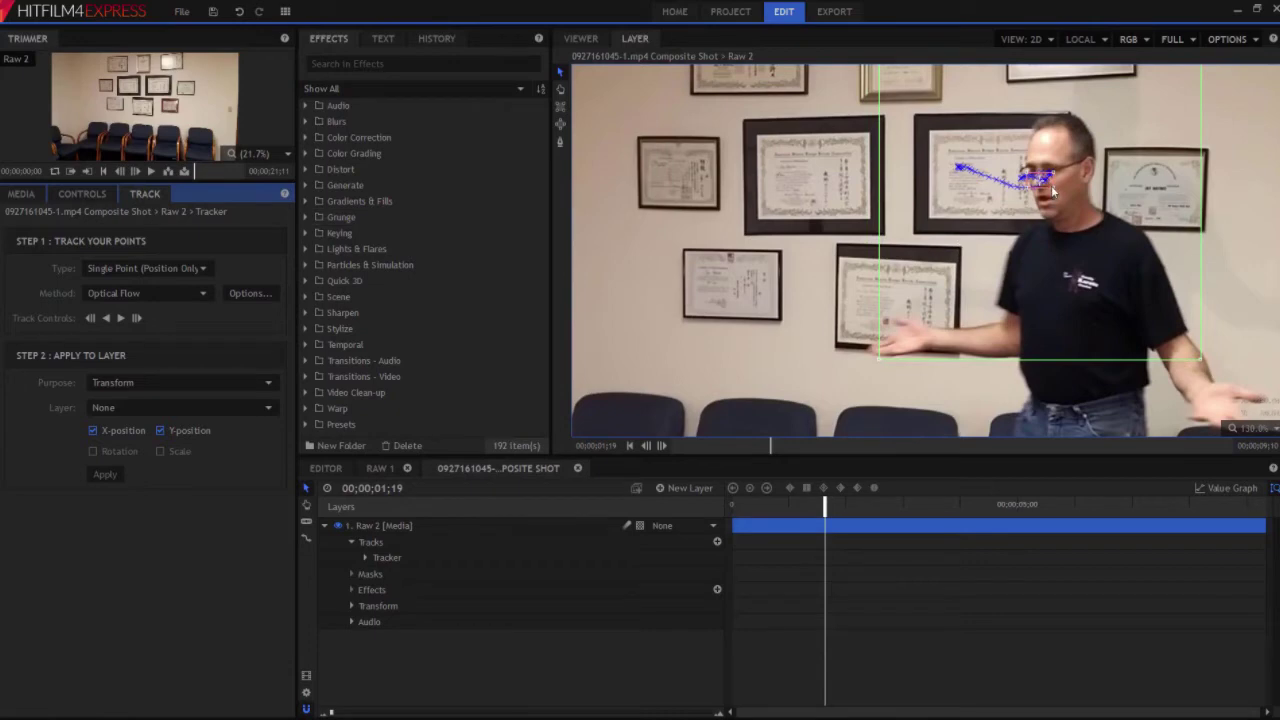
drag(1050, 190, 1065, 178)
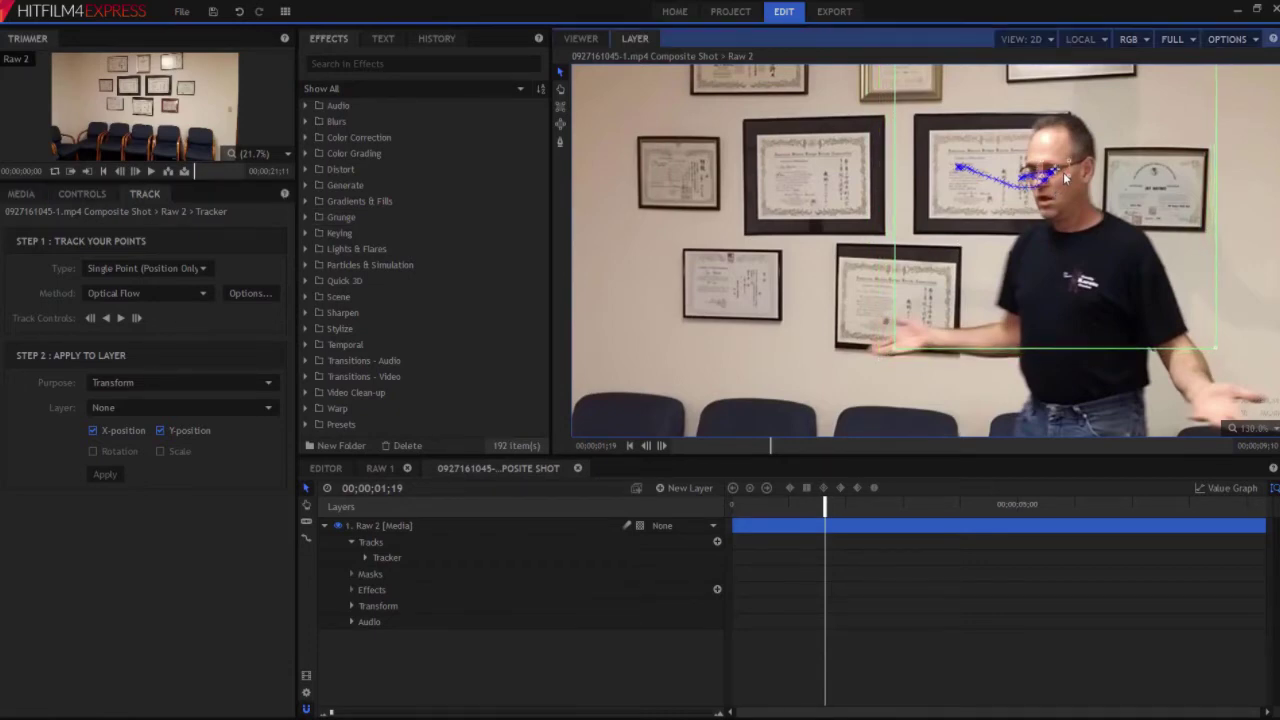
click(121, 318)
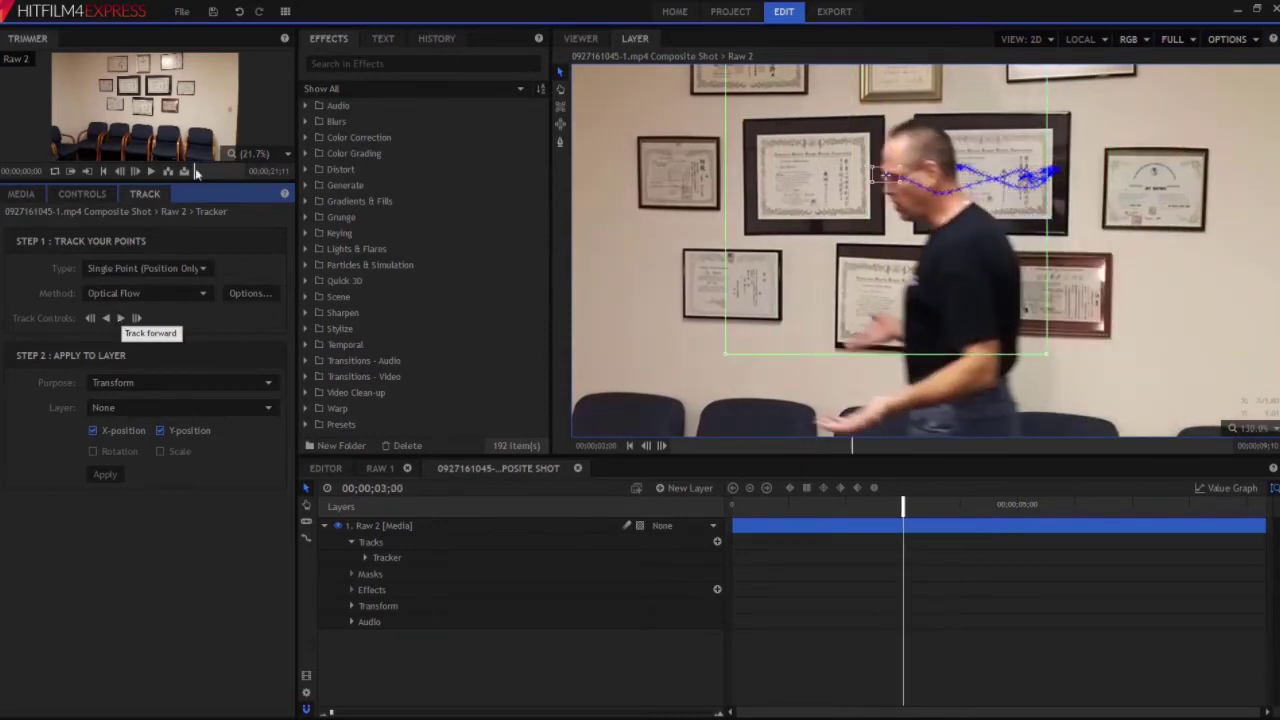
Nudge the tracker onto the face, enlarge its feature box, and track forward to 00;00;09;09
drag(897, 181, 907, 185)
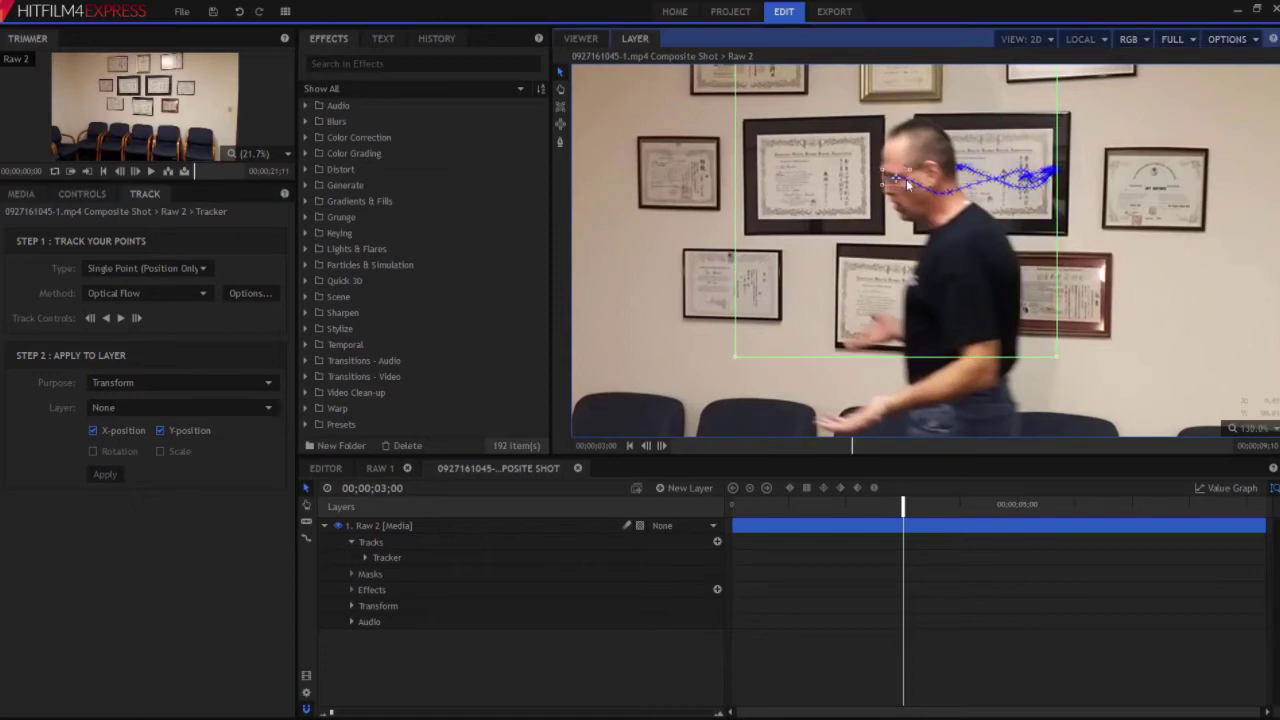
drag(911, 191, 912, 197)
click(121, 318)
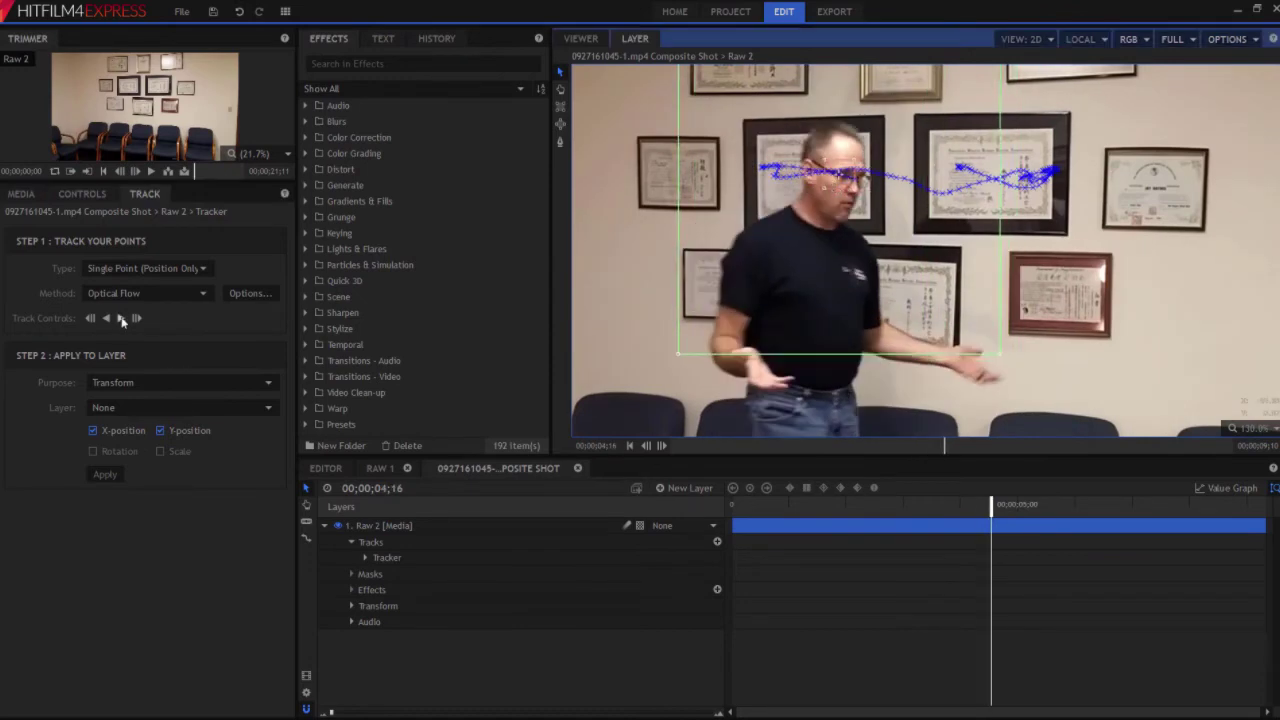
click(121, 318)
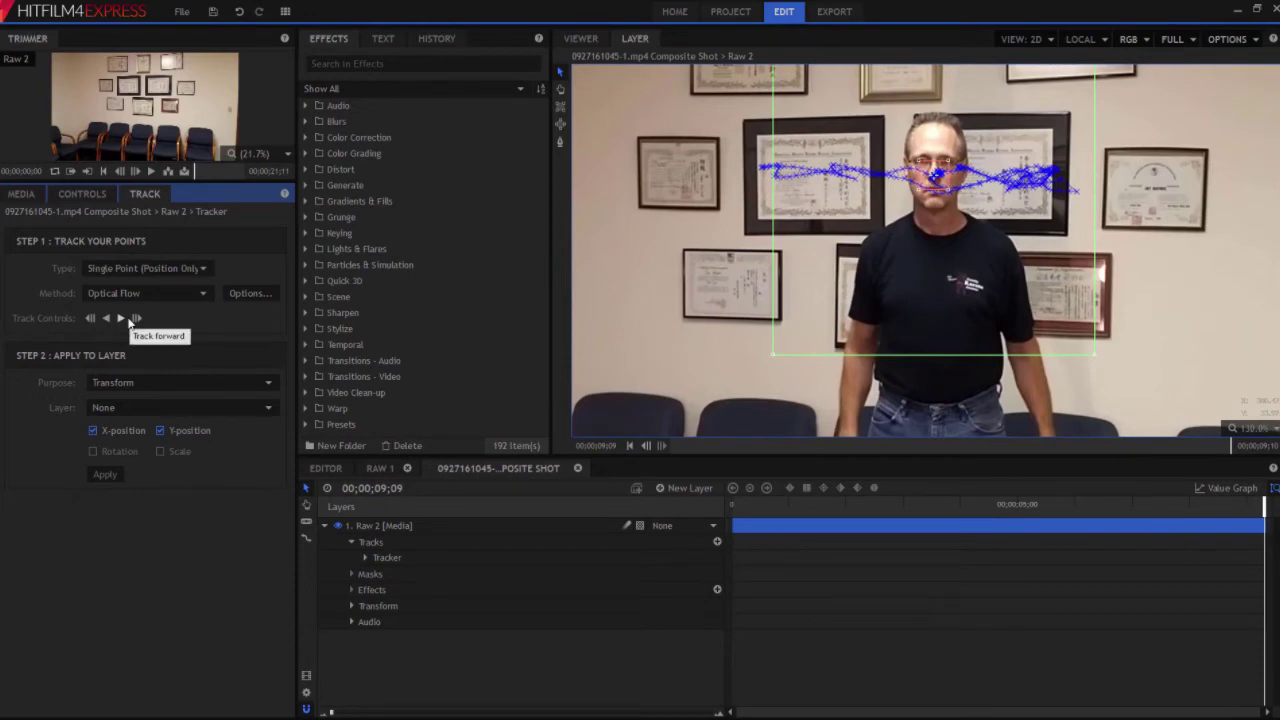
Add a new point layer to the composite and rename it Track - Face
click(586, 44)
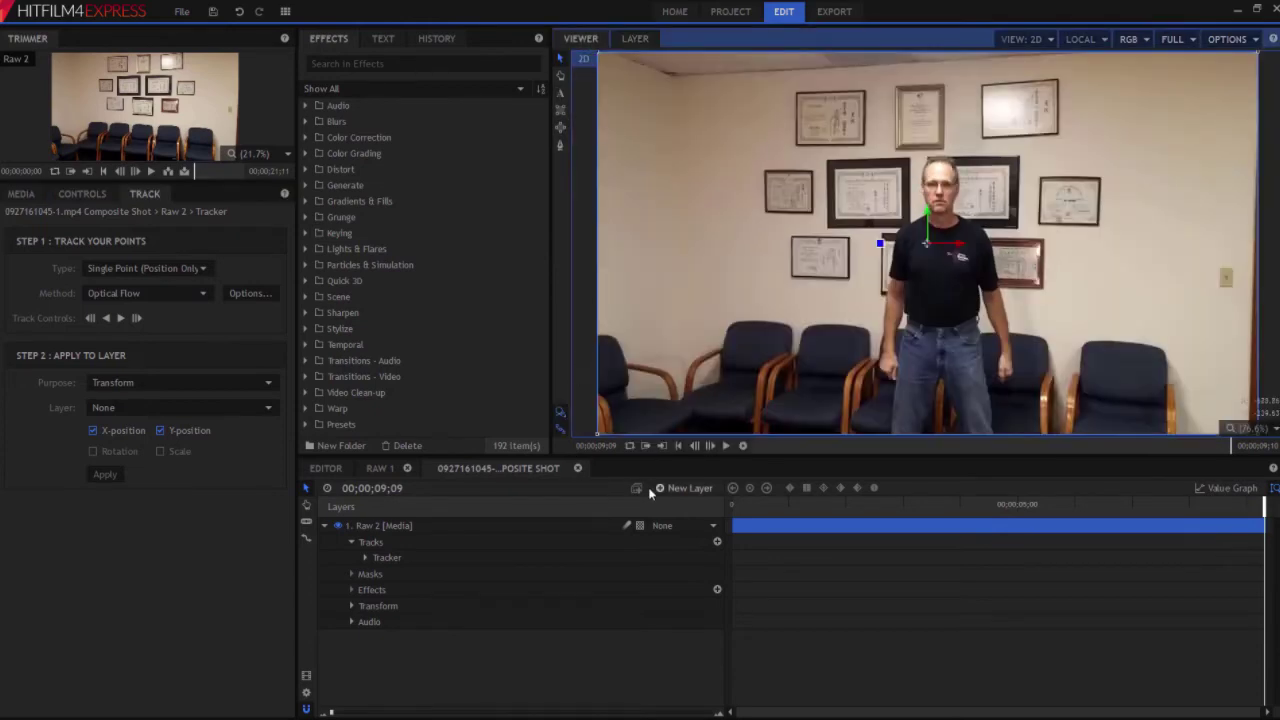
click(687, 488)
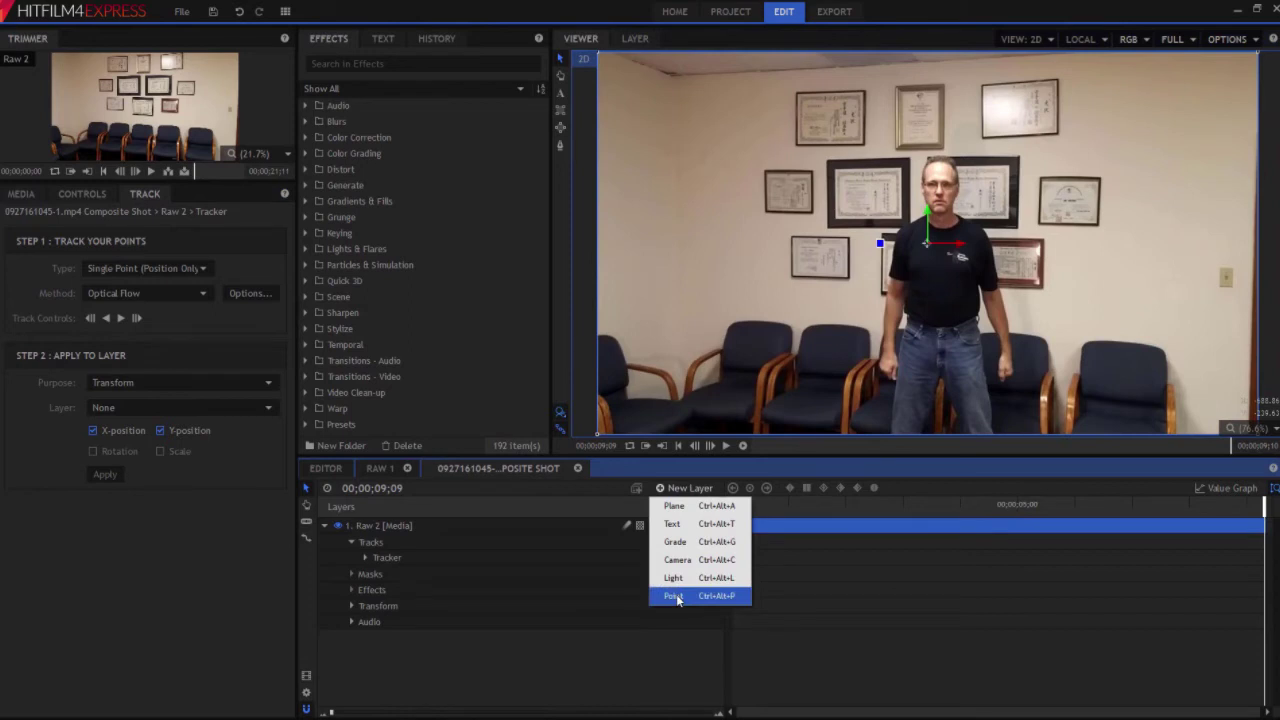
click(676, 594)
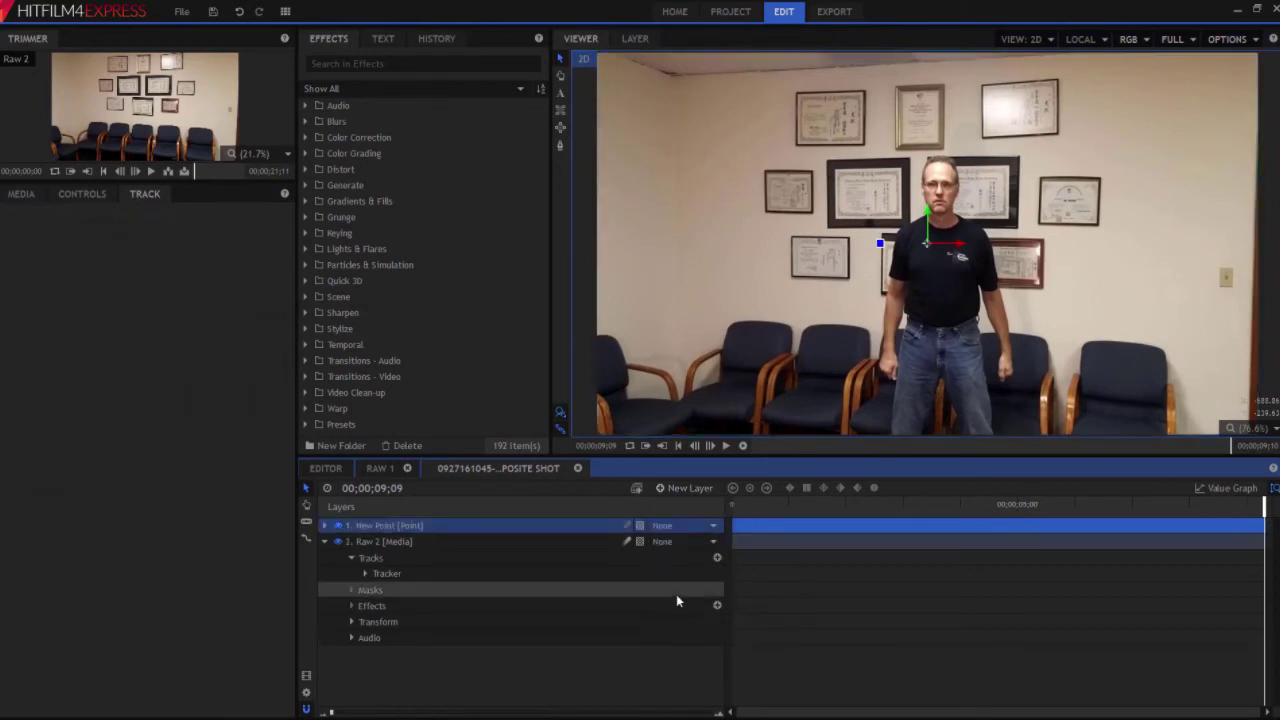
double_click(374, 528)
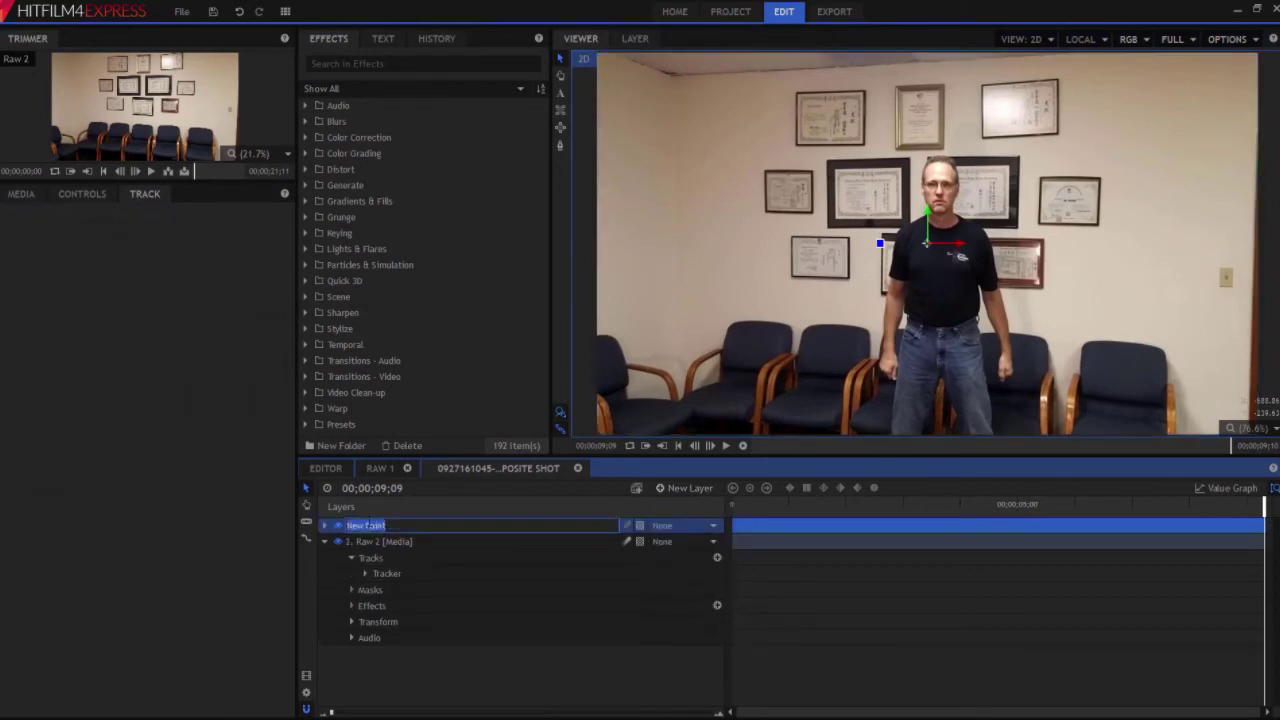
text(Track - Face)
key(Return)
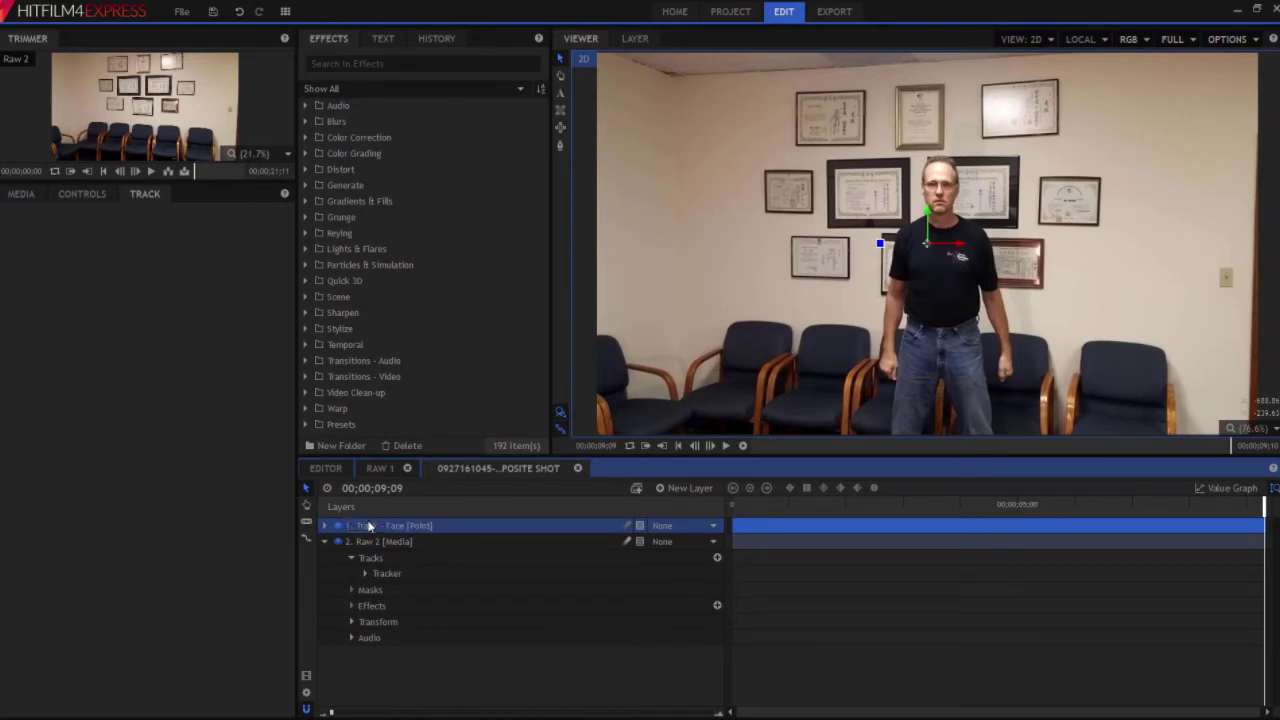
Set the Raw 2 tracker's Step 2 layer to 1. Track - Face
click(392, 573)
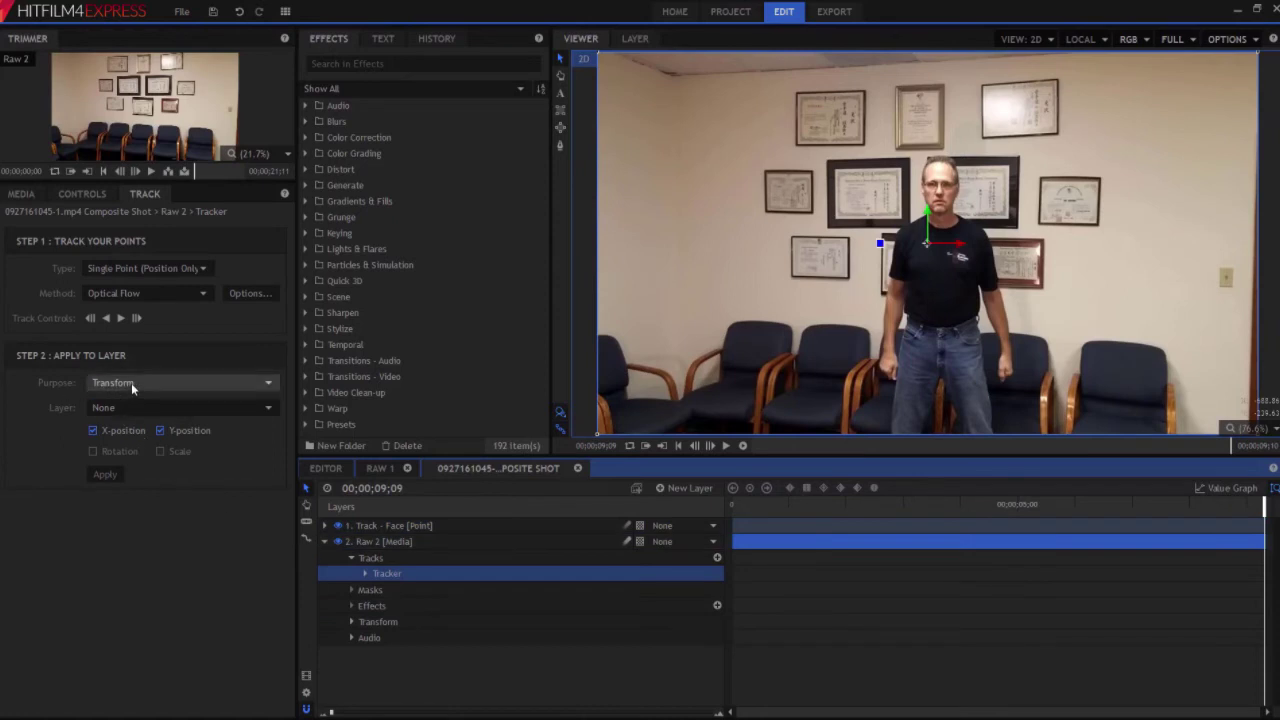
click(124, 408)
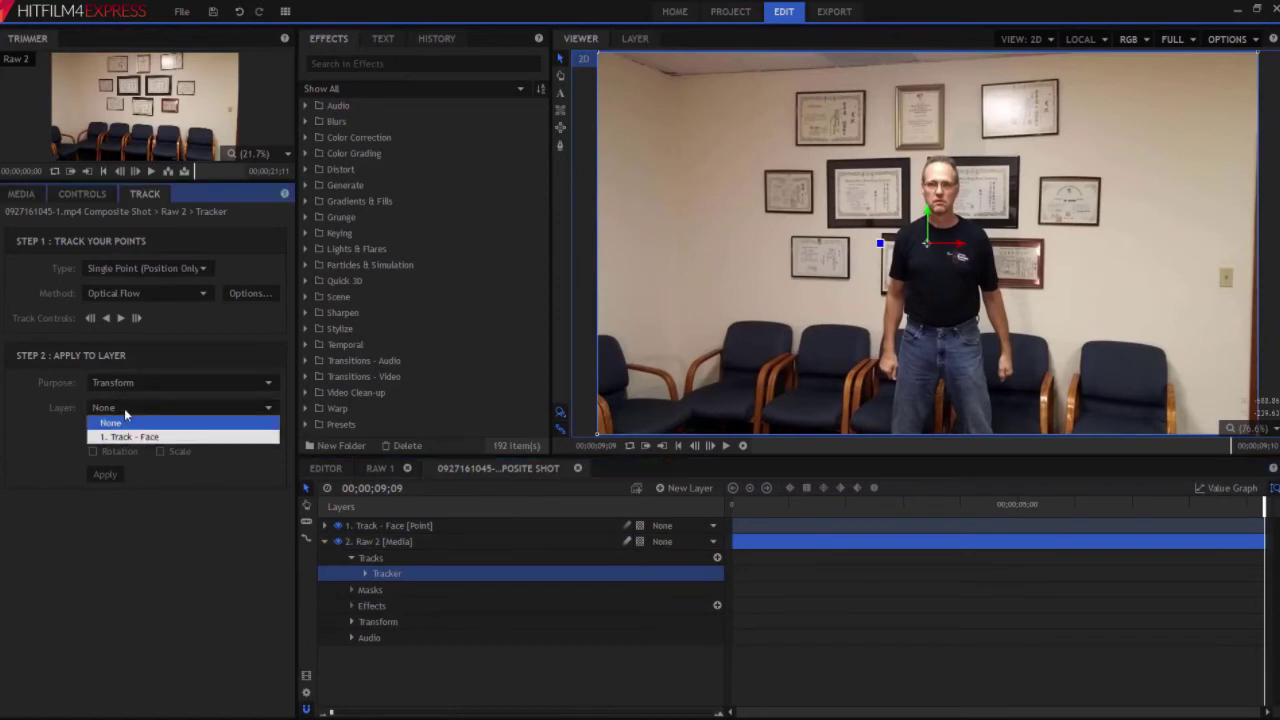
click(127, 438)
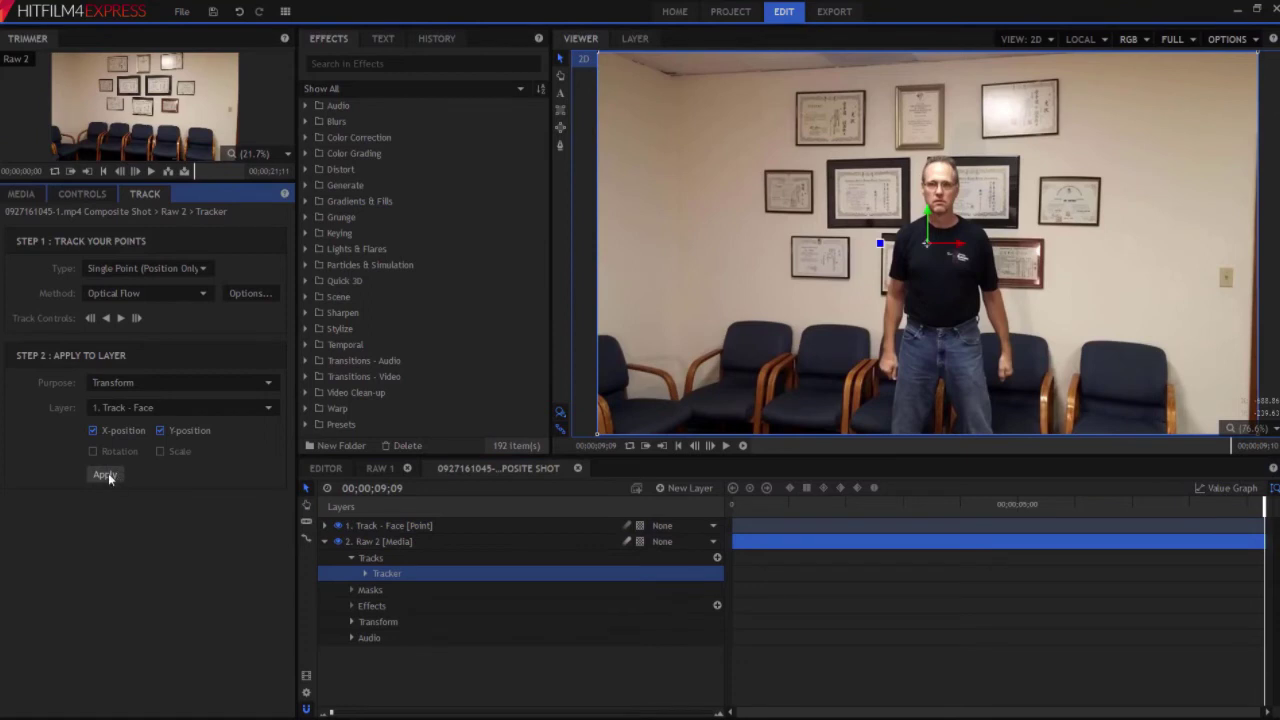
Inspect the Track - Face Transform Position keyframes, then collapse and select the layer
click(324, 541)
click(324, 525)
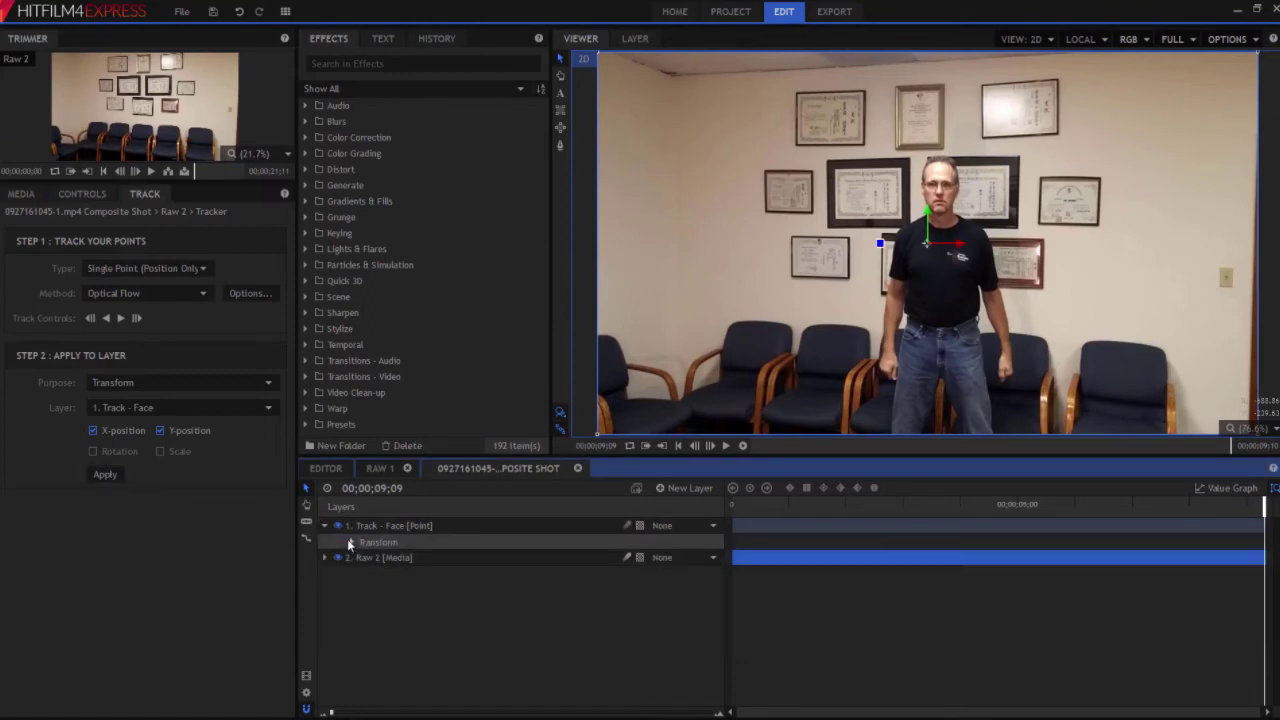
click(350, 542)
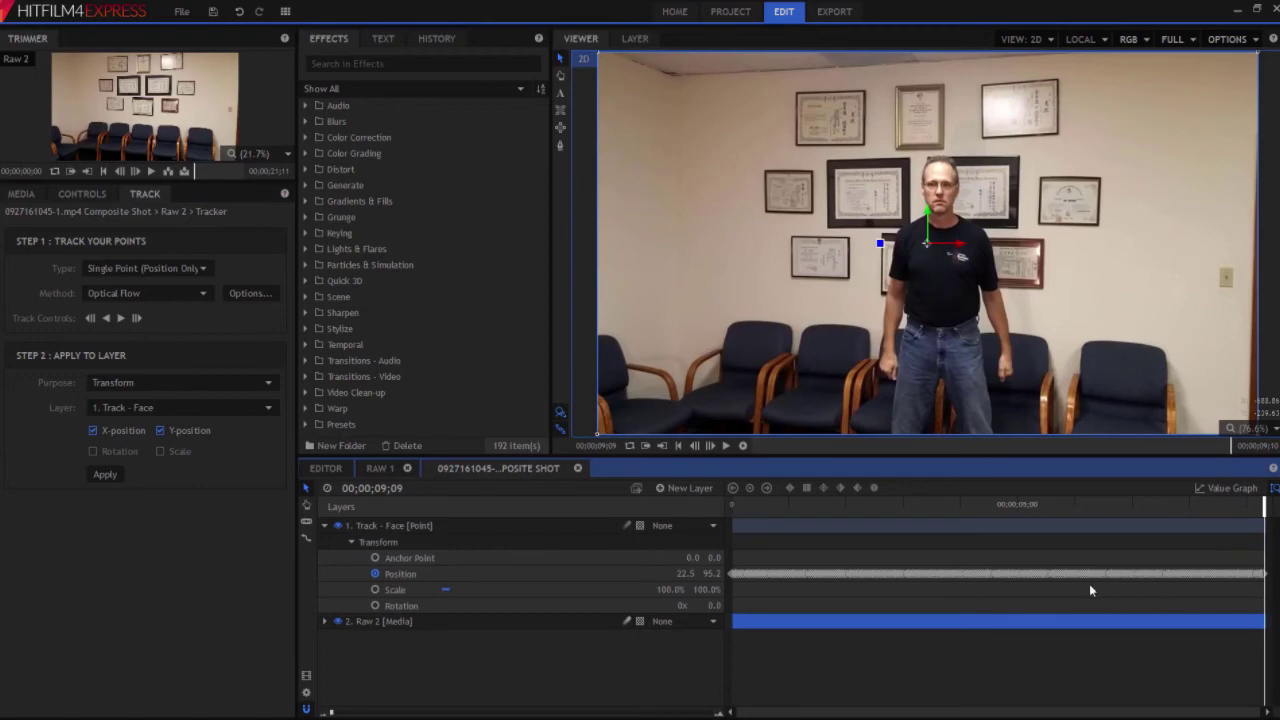
click(324, 525)
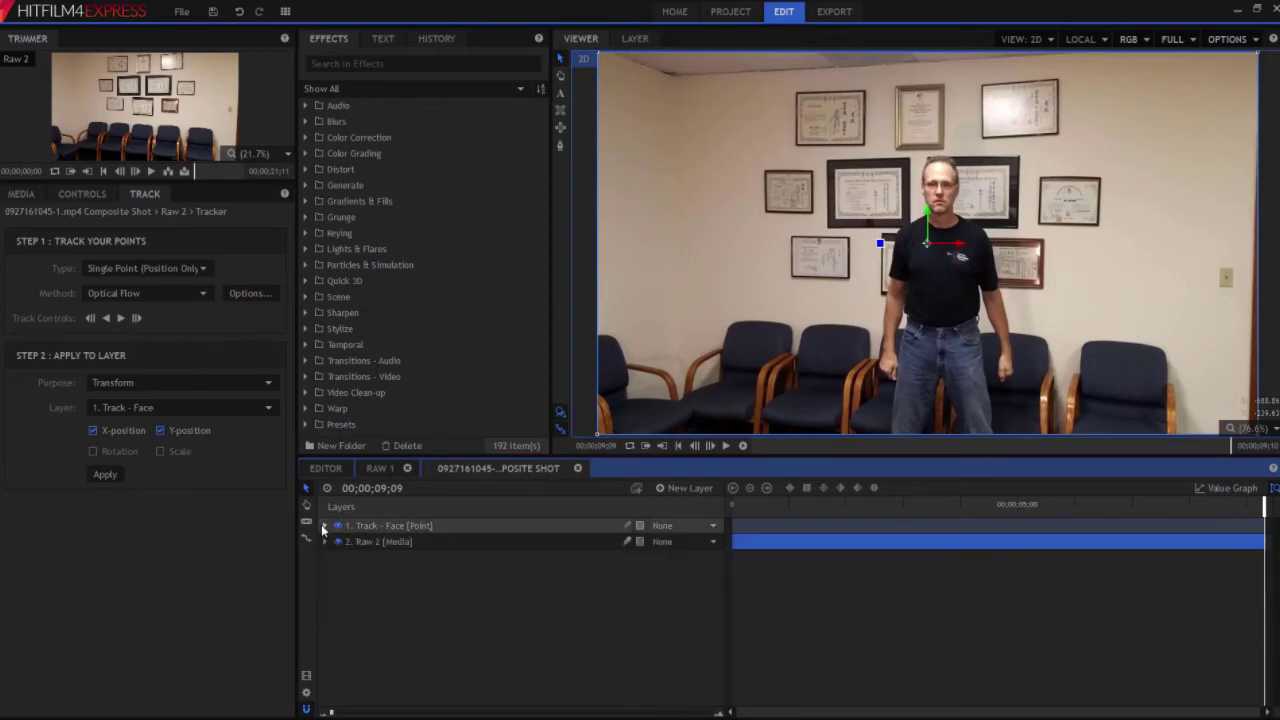
click(387, 526)
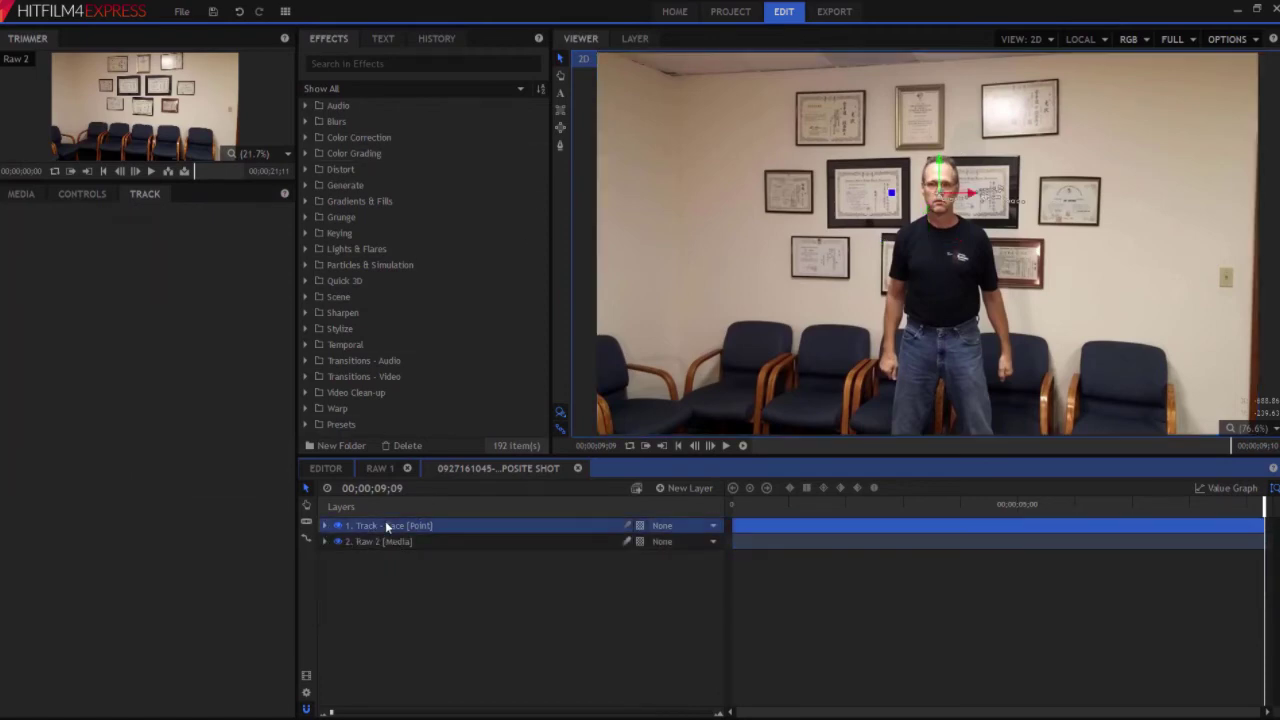
Scrub through the clip to verify the point follows the face, ending on the first frame
click(678, 446)
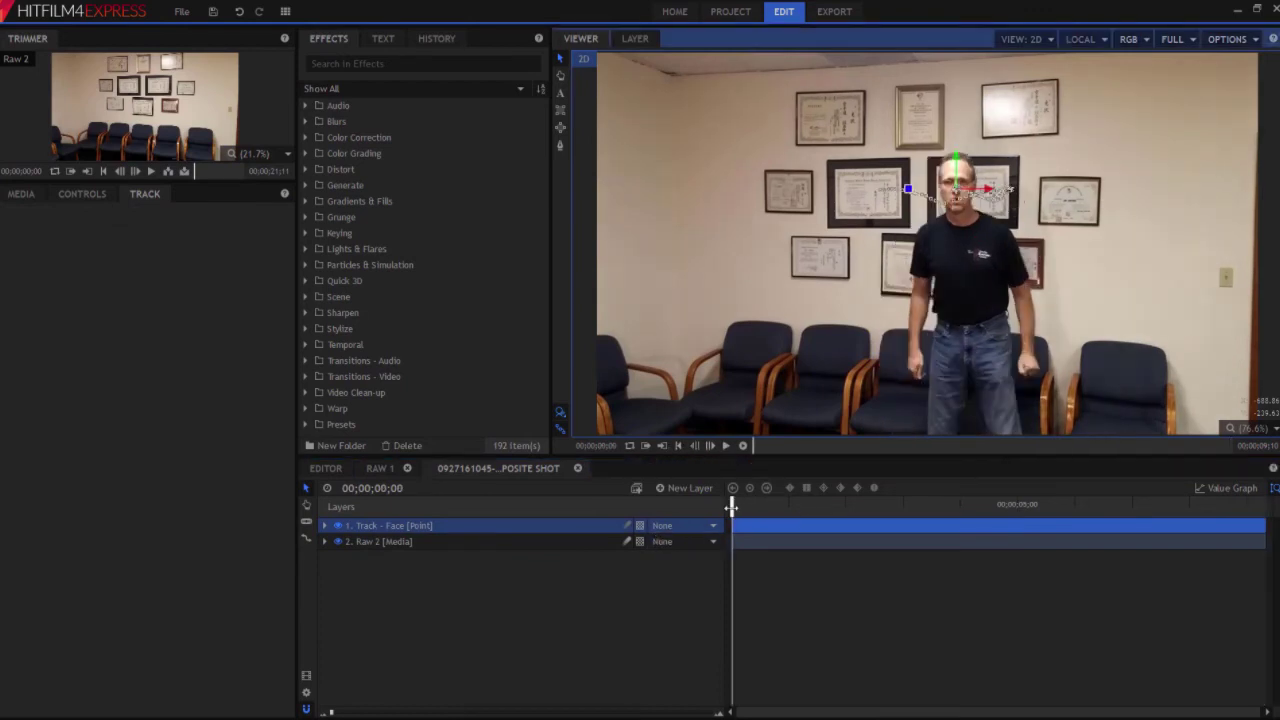
drag(731, 508, 1027, 507)
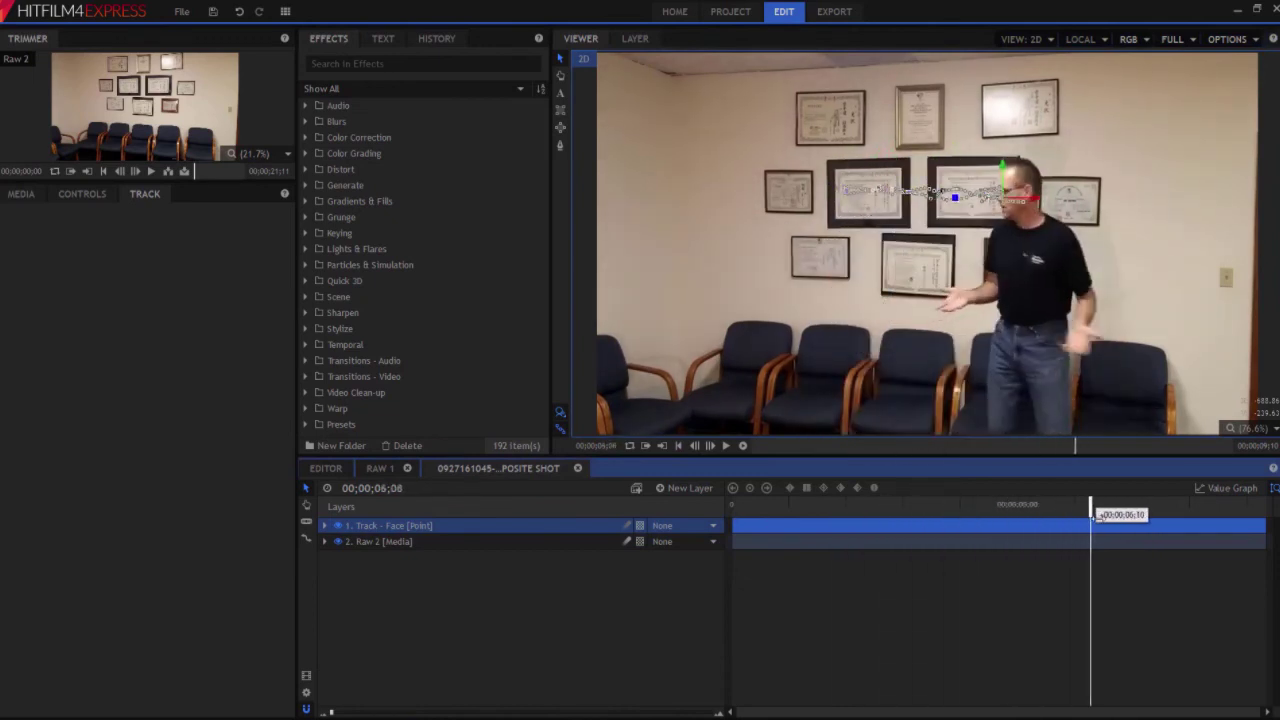
drag(1095, 514, 1238, 514)
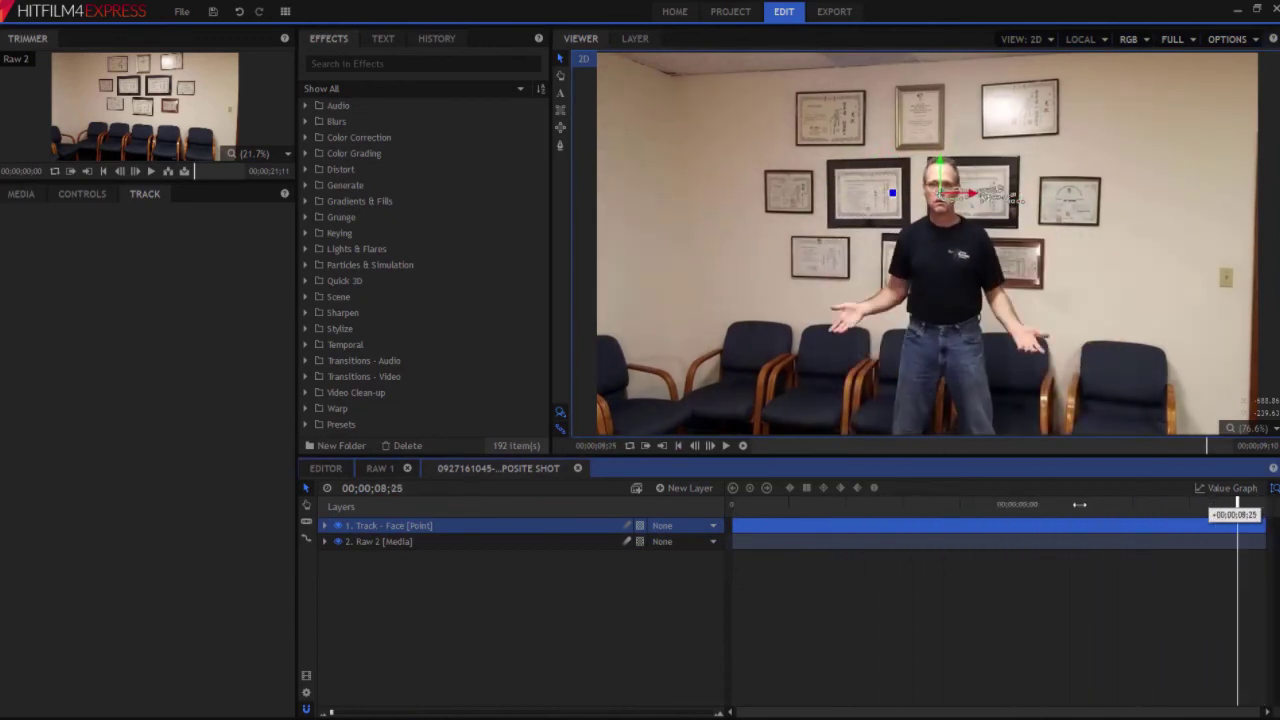
drag(1105, 504, 735, 510)
click(420, 63)
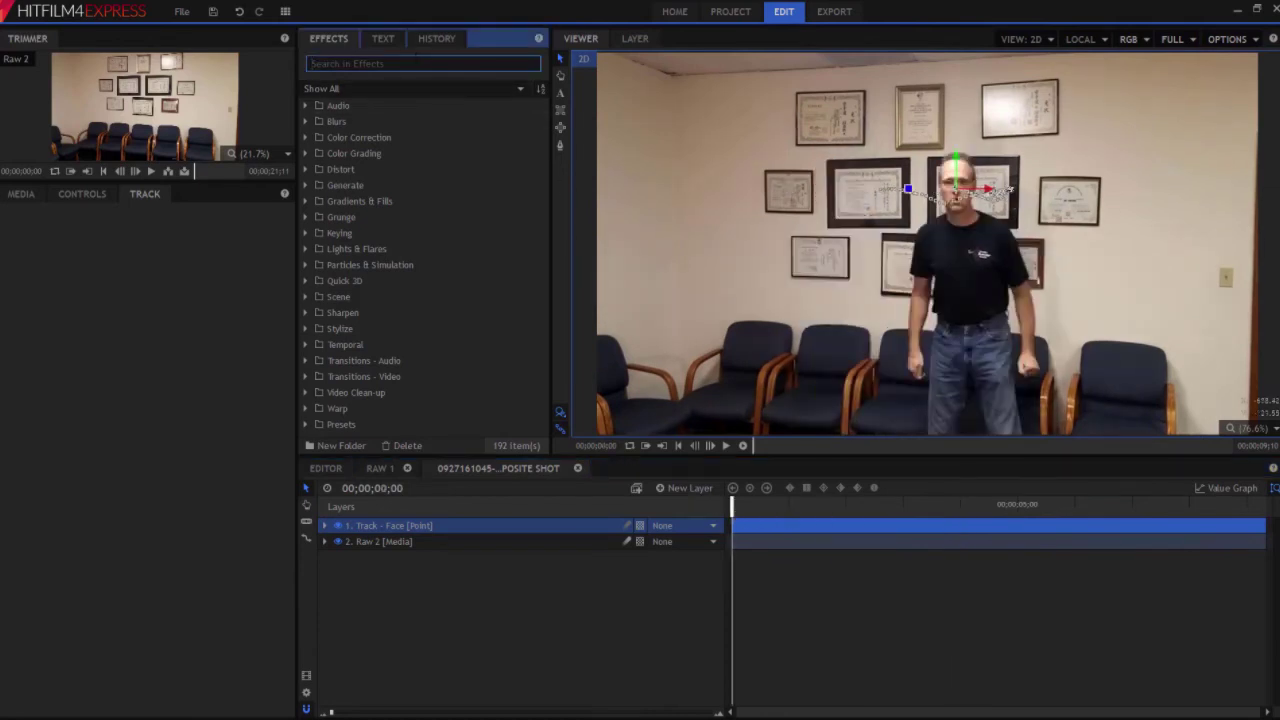
Apply Witness Protection to Raw 2 via a 'wit' search and set its Position Use Layer to Track - Face
text(wit)
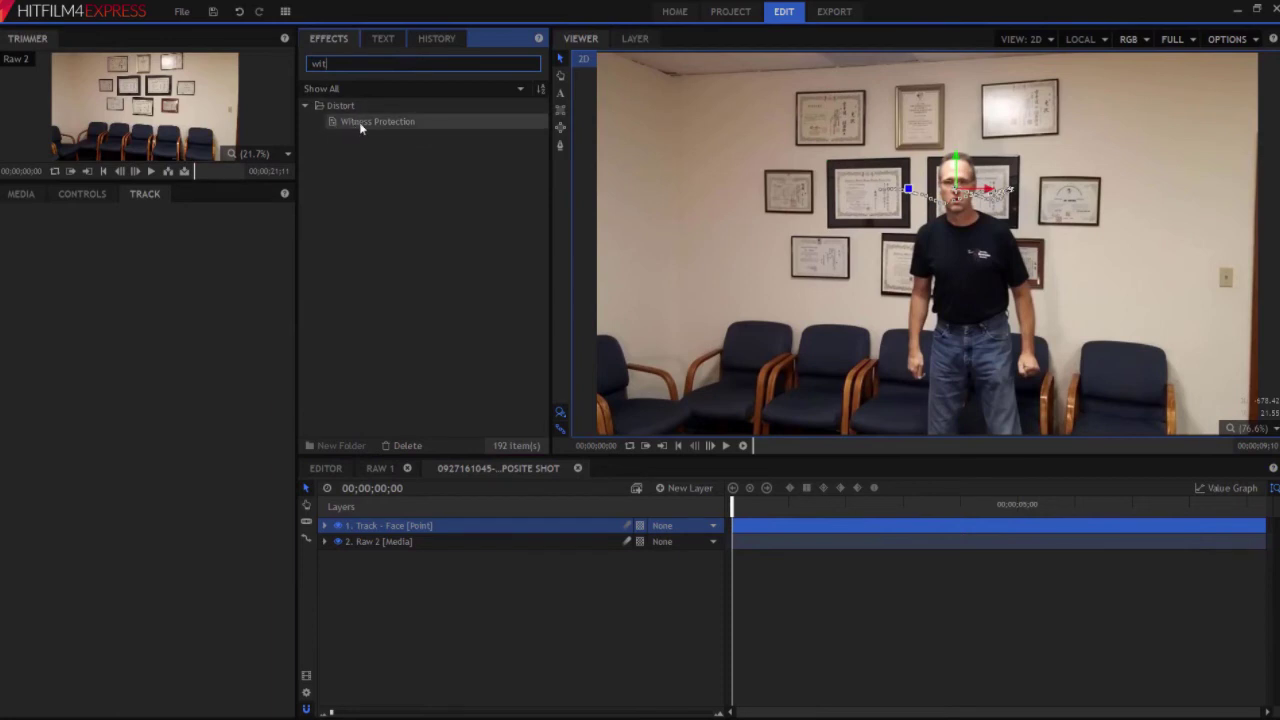
drag(360, 121, 371, 541)
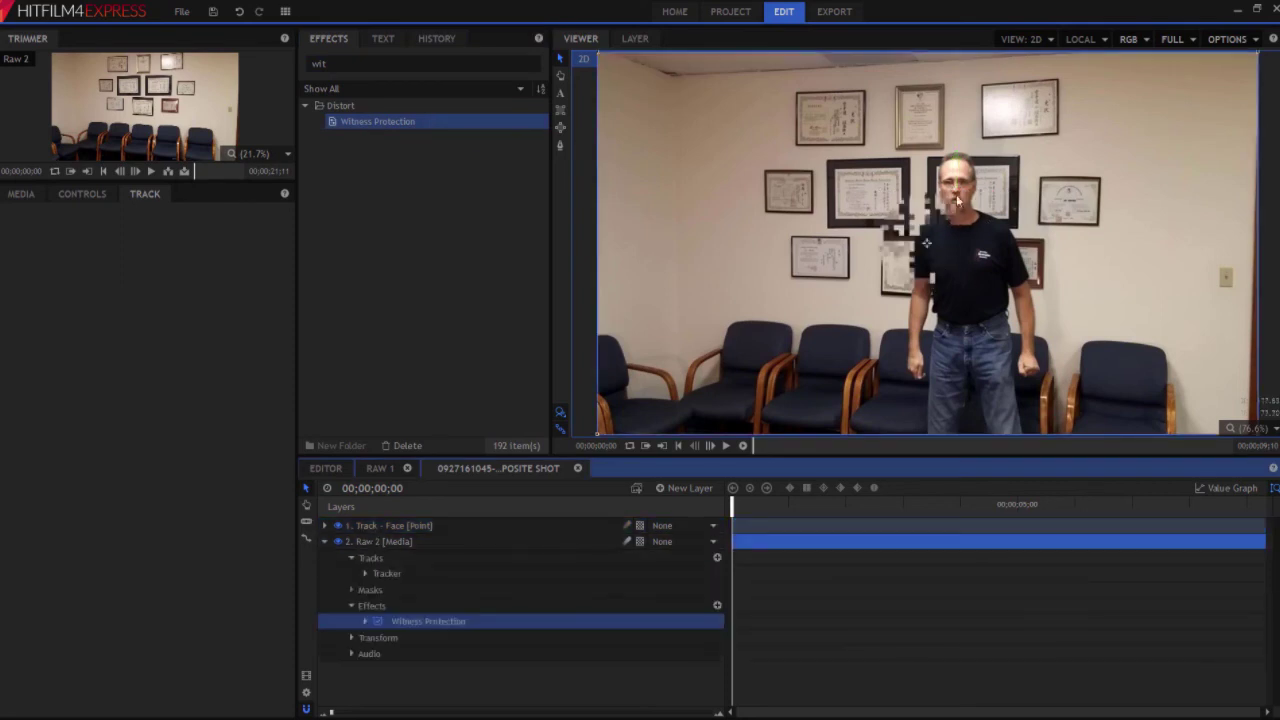
click(365, 621)
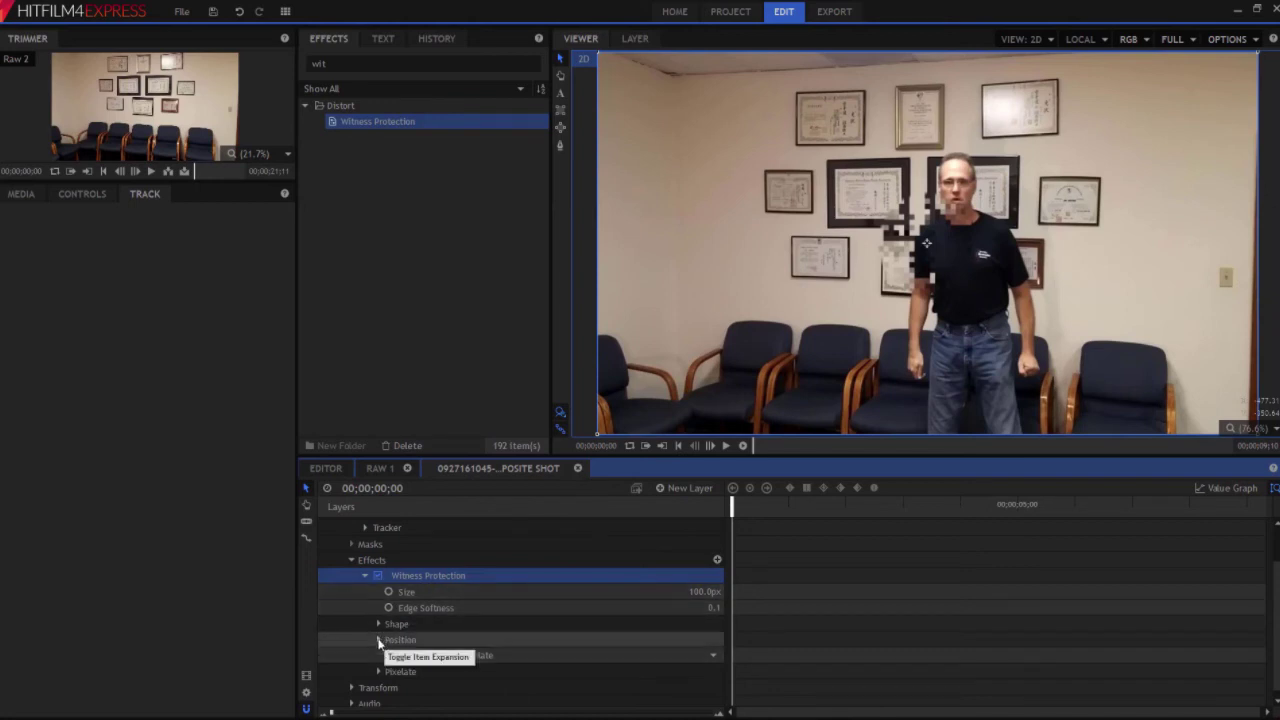
click(377, 639)
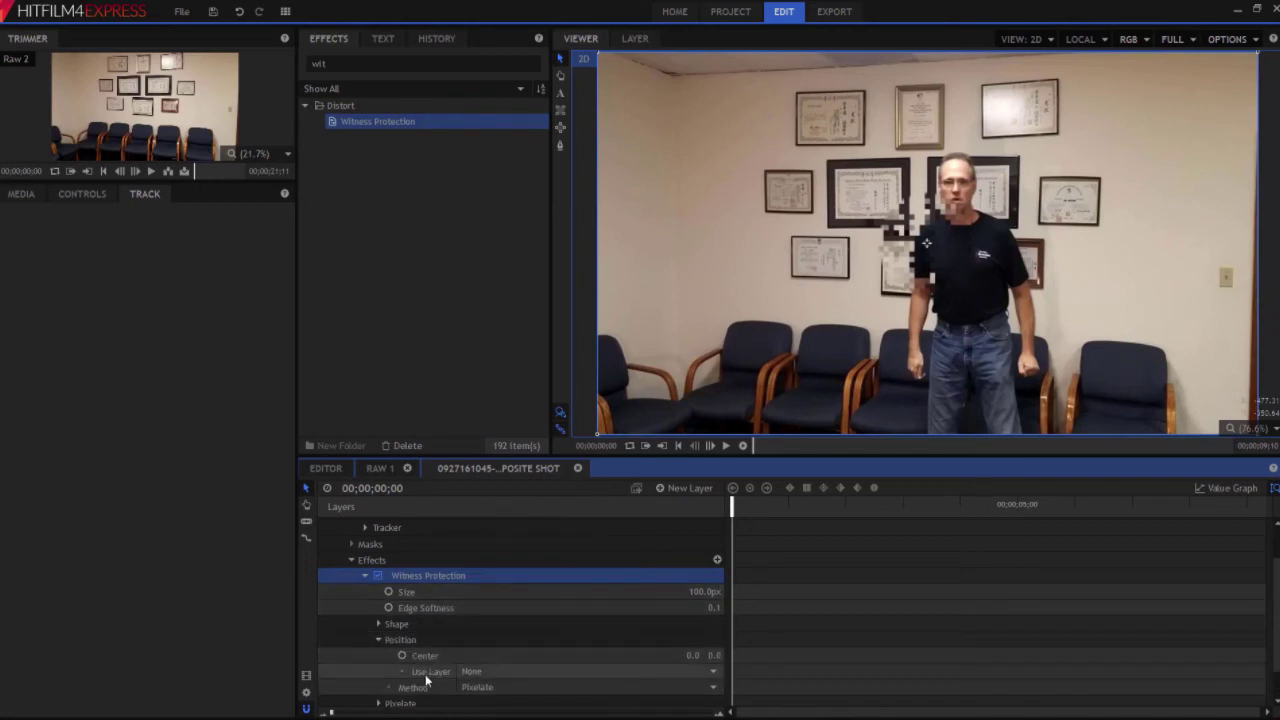
click(485, 677)
click(490, 700)
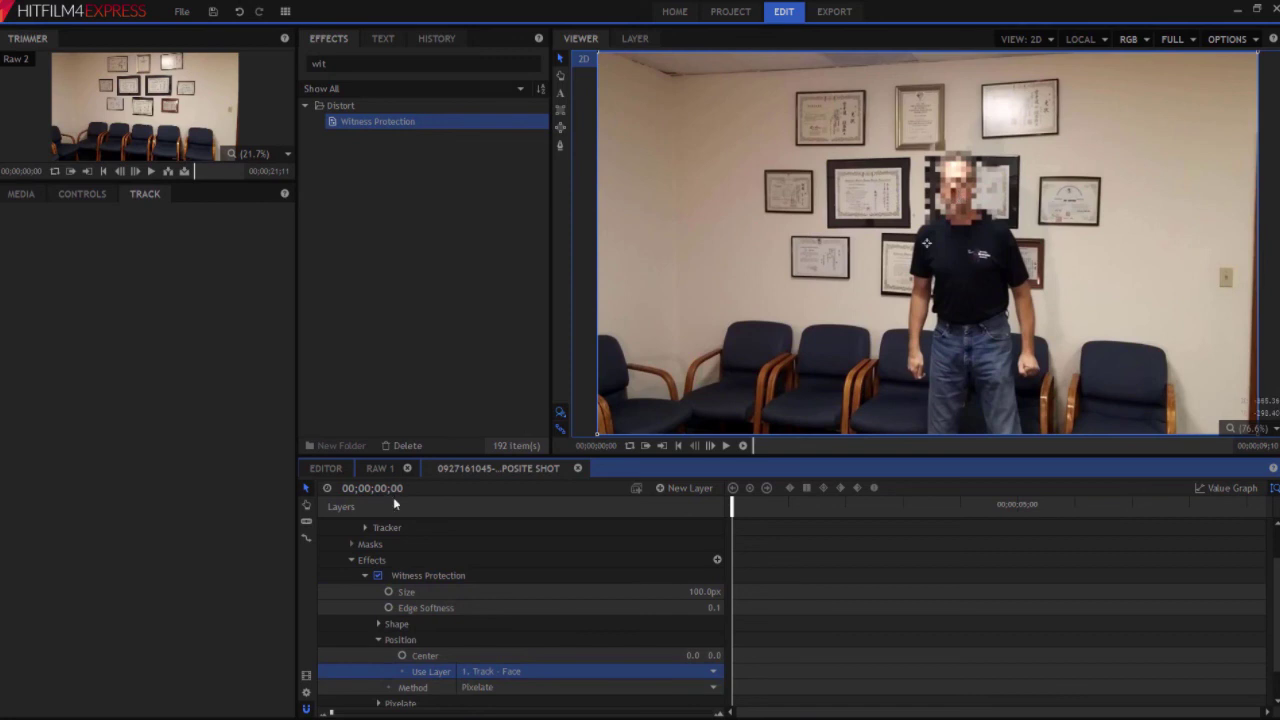
Collapse Raw 2 and scrub to 00;00;09;09, confirming the pixelation stays on the face
scroll(393, 520, up, 2)
click(325, 542)
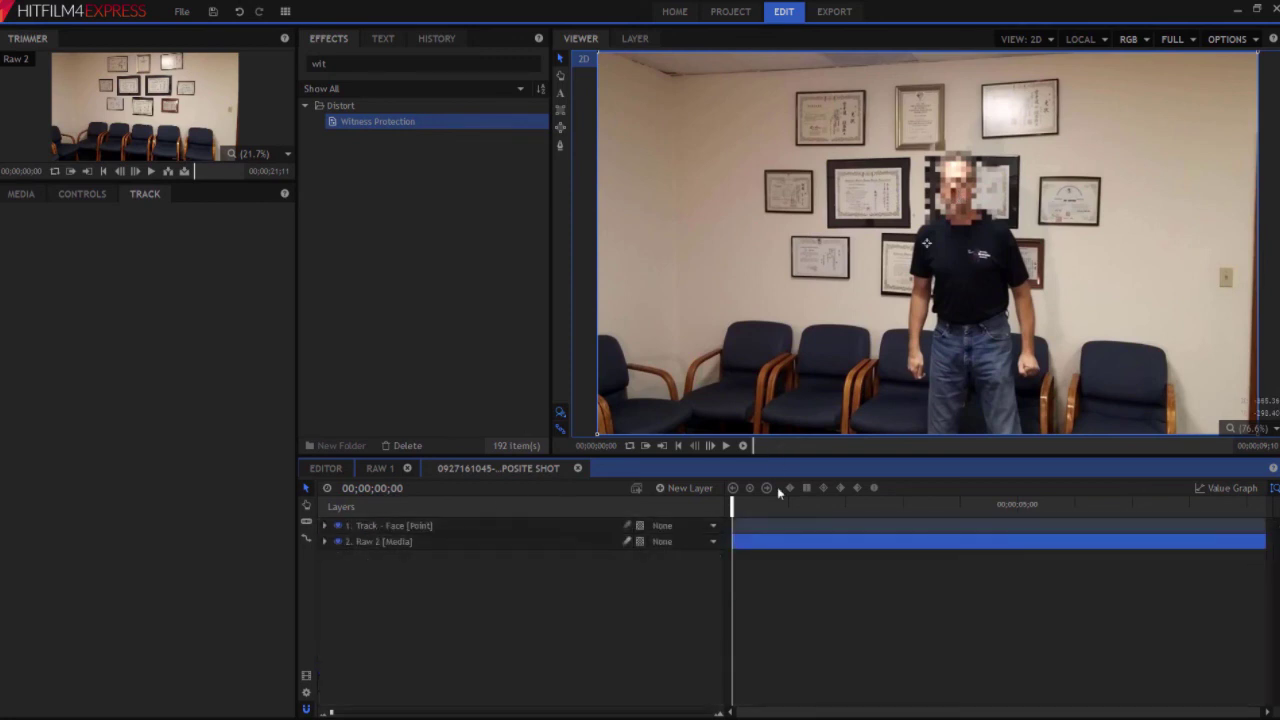
drag(733, 506, 1265, 508)
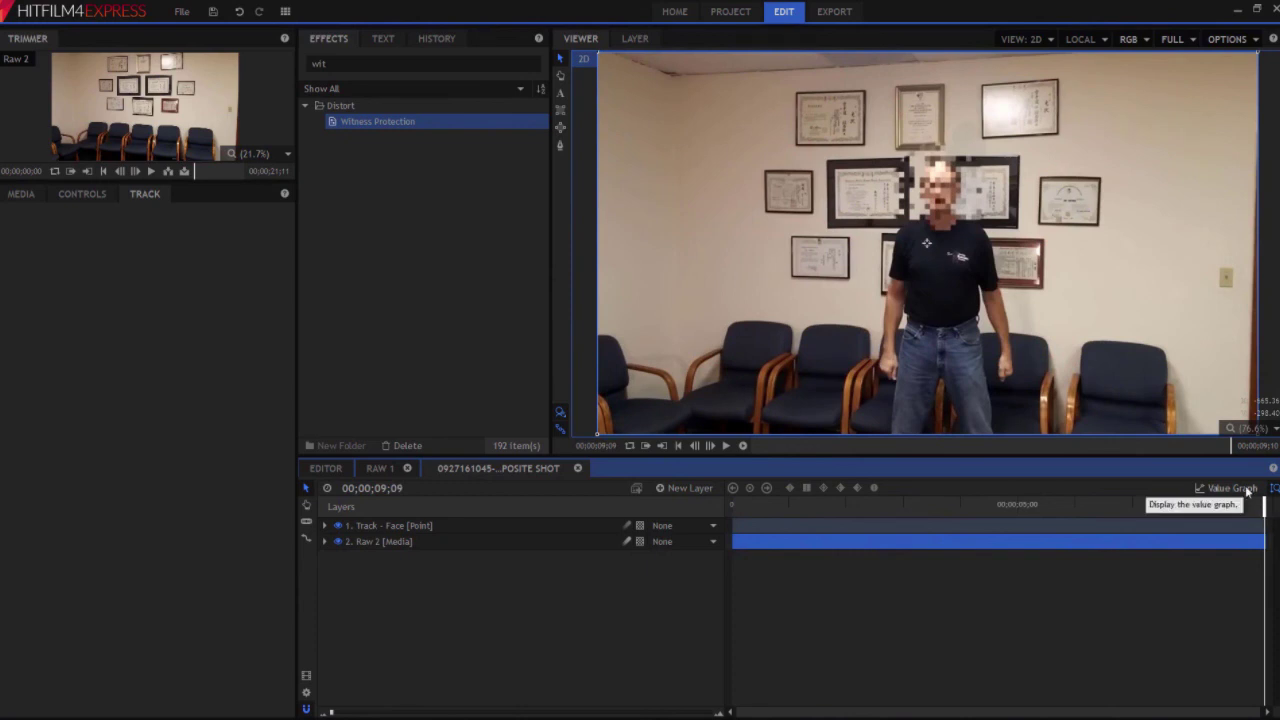